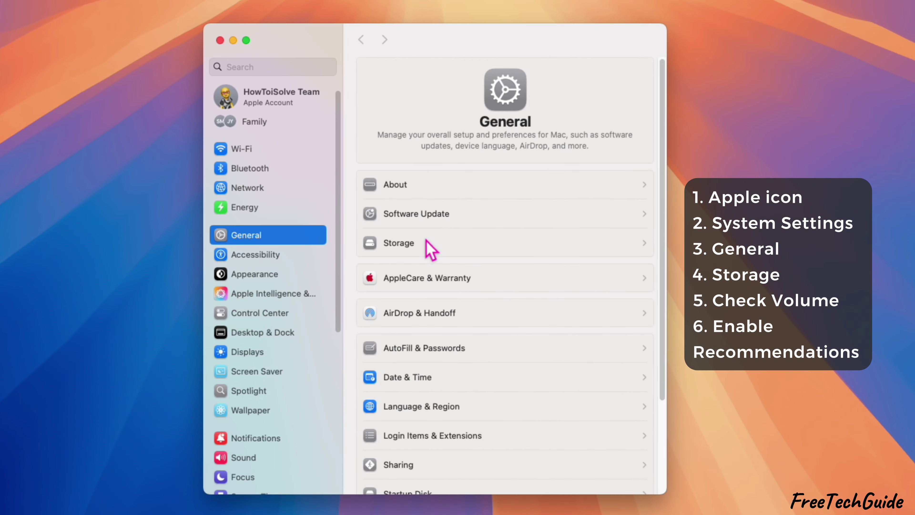
Open the General Storage settings and inspect how much of Macintosh HD each category uses.
left_click(425, 225)
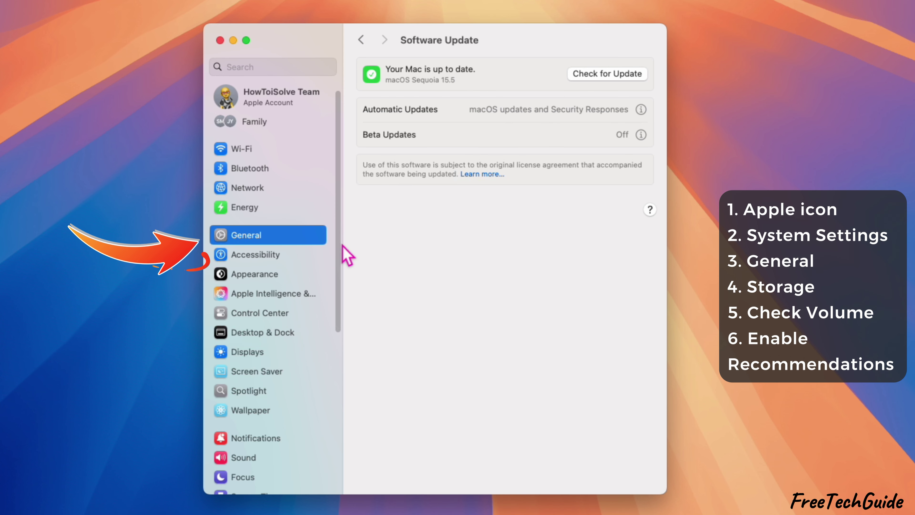
left_click(320, 242)
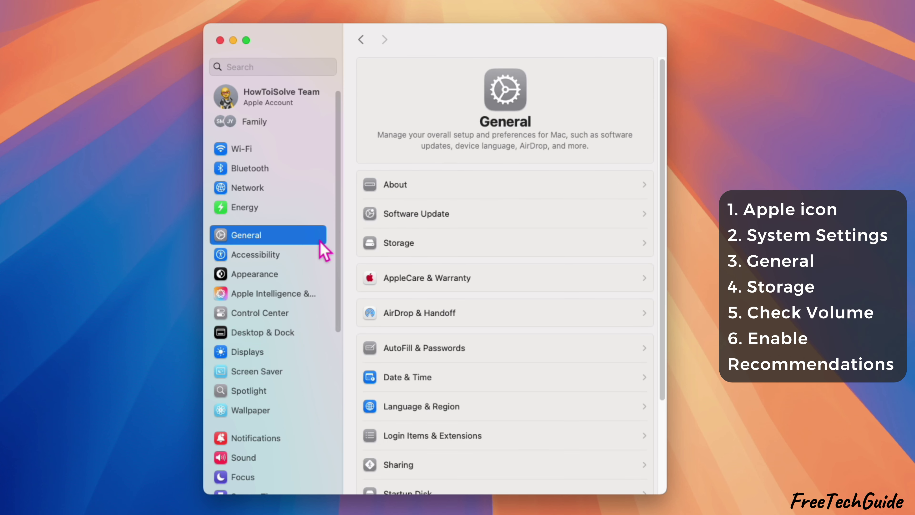
left_click(408, 246)
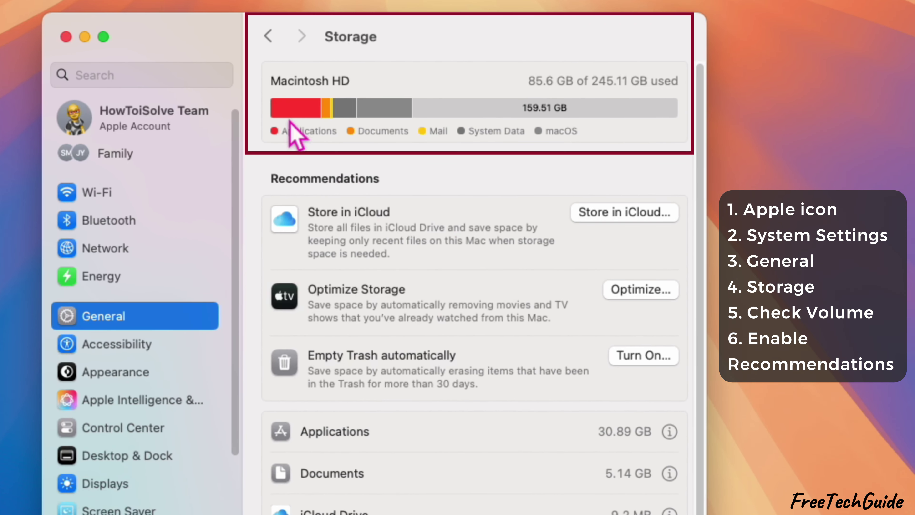
mouse_move(289, 113)
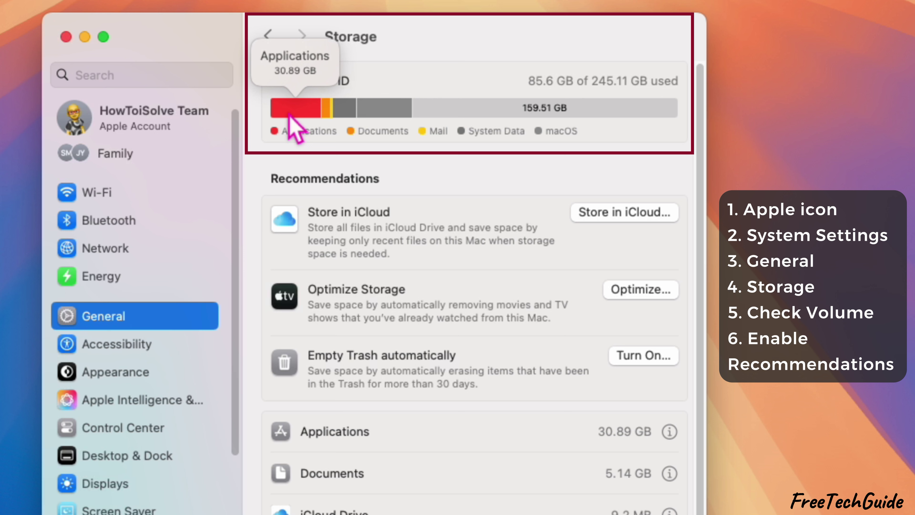
mouse_move(327, 115)
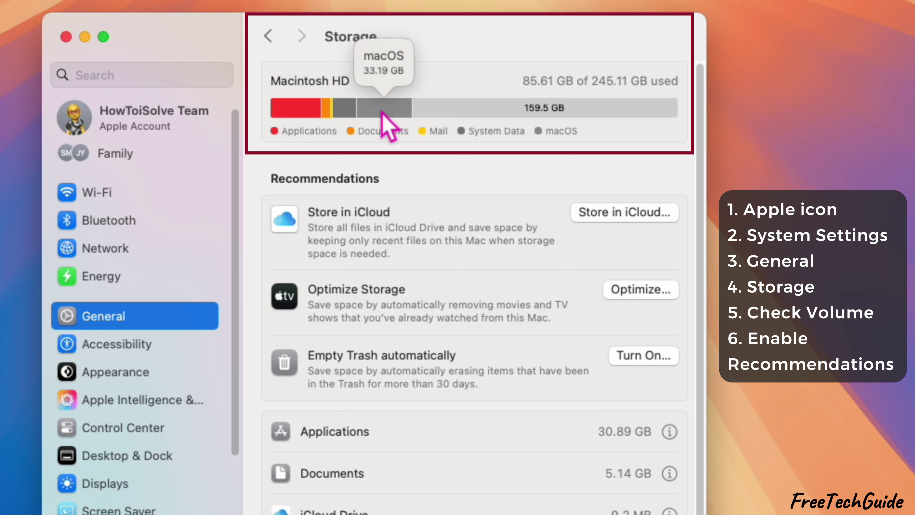
mouse_move(427, 111)
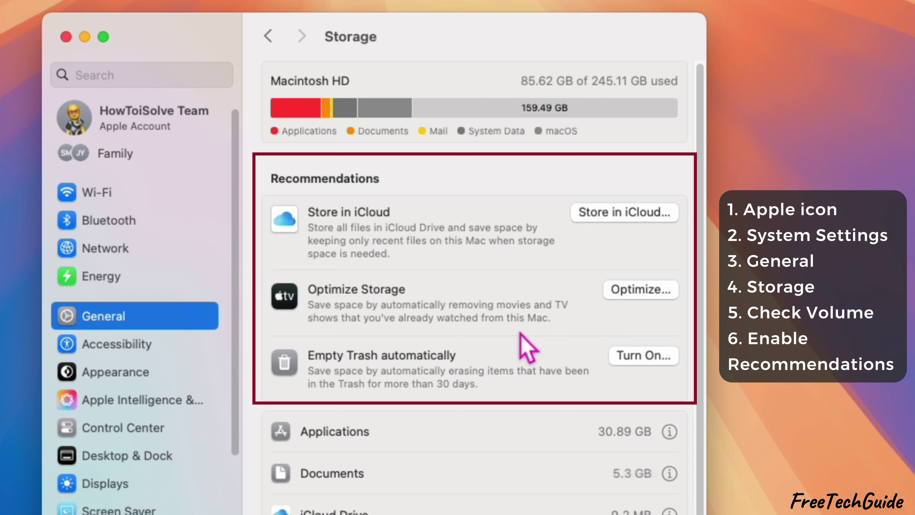
Review what Optimize Storage and Empty Trash automatically would do, cancelling both without enabling them.
left_click(645, 290)
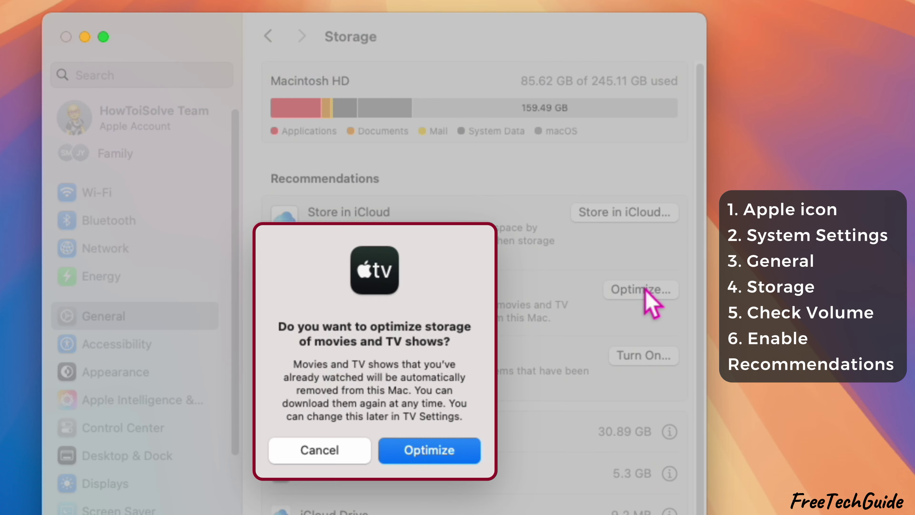
left_click(335, 453)
left_click(645, 357)
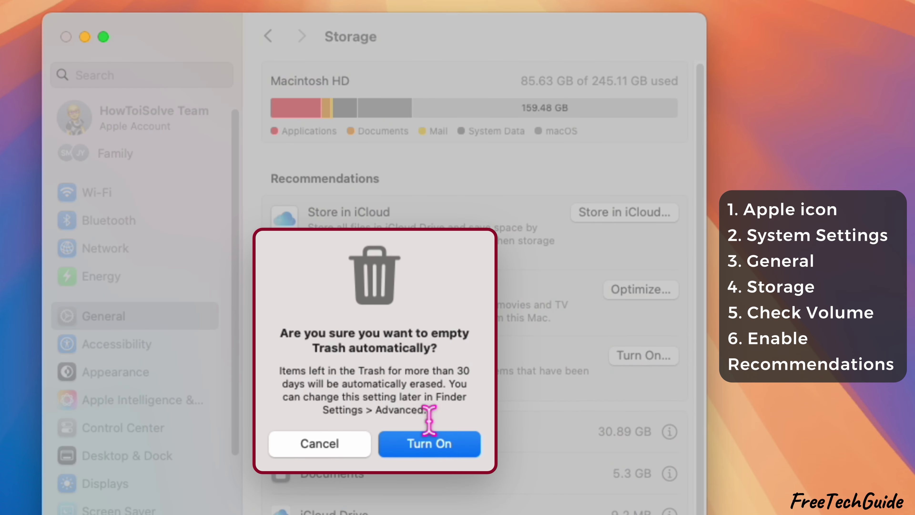
left_click(314, 446)
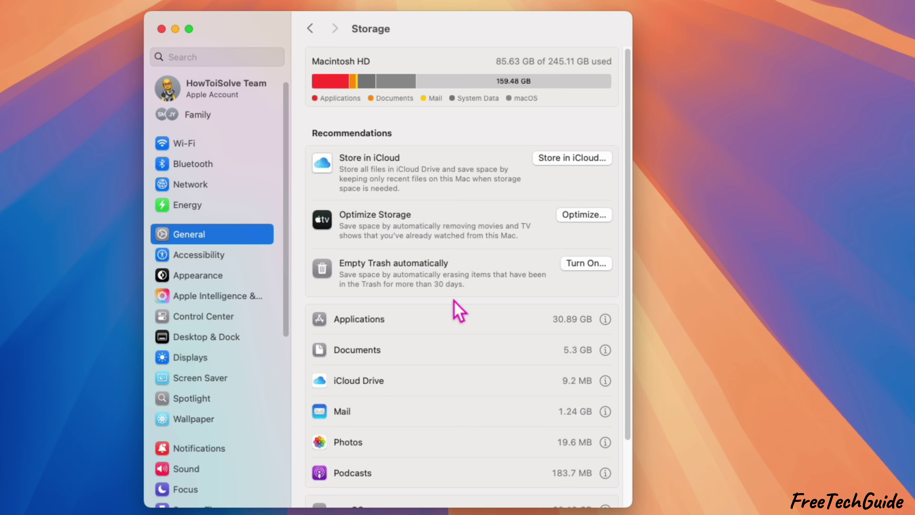
Examine the applications listed by storage size, select Microsoft Teams, and close the list without deleting it.
scroll(454, 327, "down", 5)
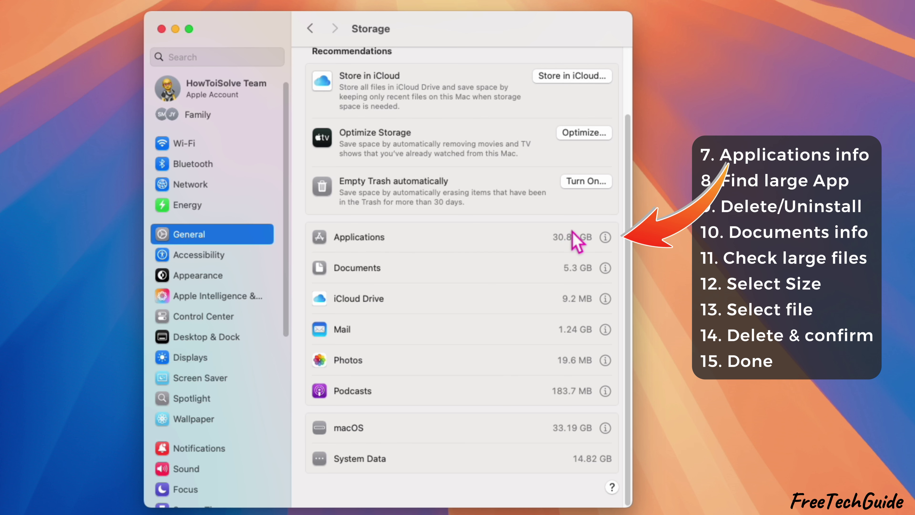
left_click(605, 237)
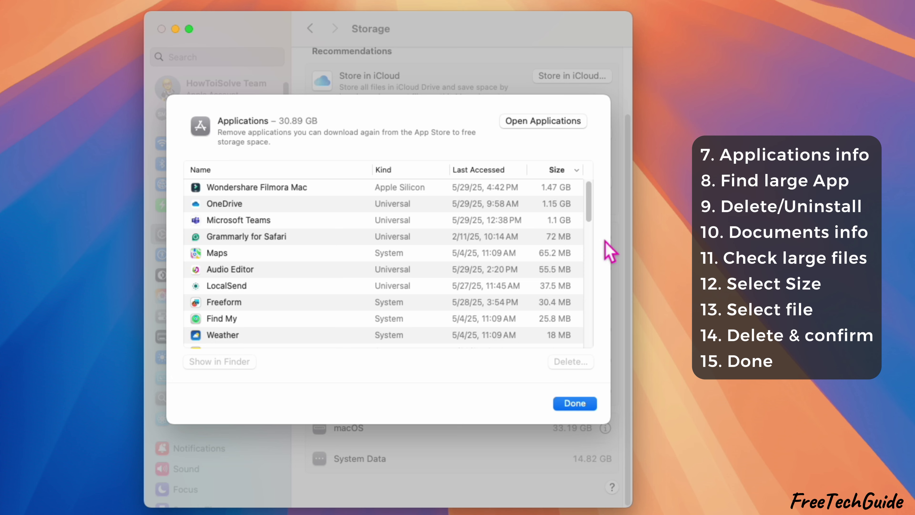
left_click(315, 220)
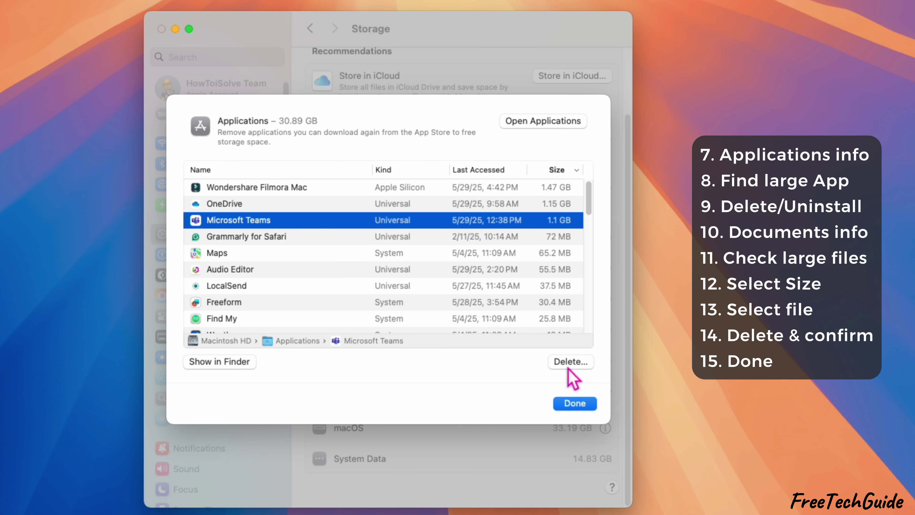
left_click(575, 404)
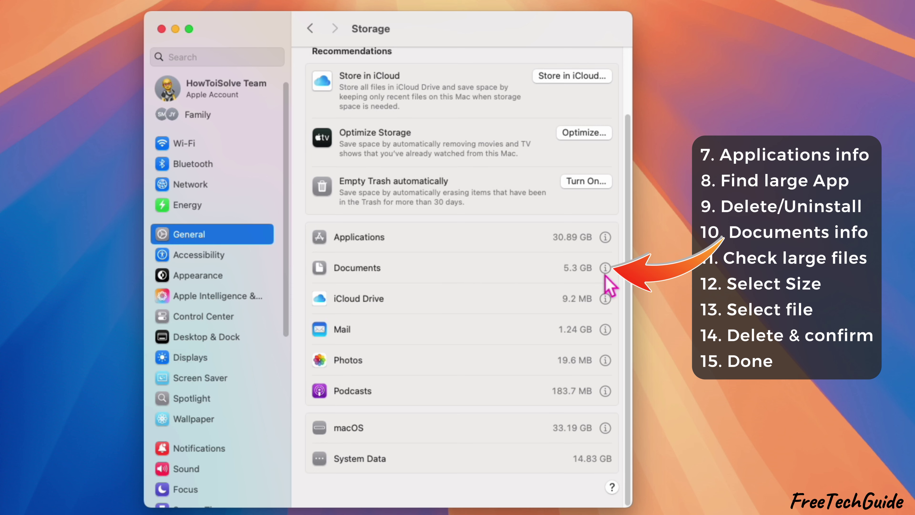
Open the Documents storage details and review the Downloads, Unsupported Apps and File Browser views.
left_click(605, 267)
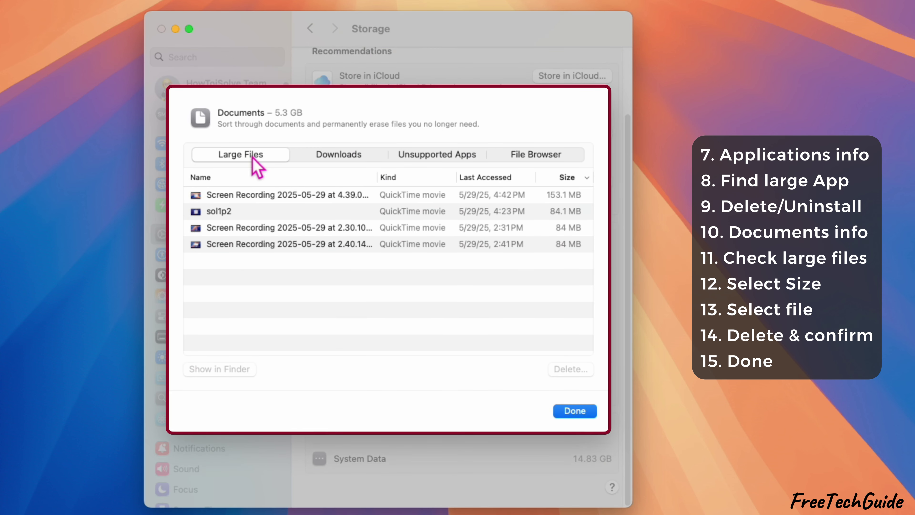
left_click(343, 159)
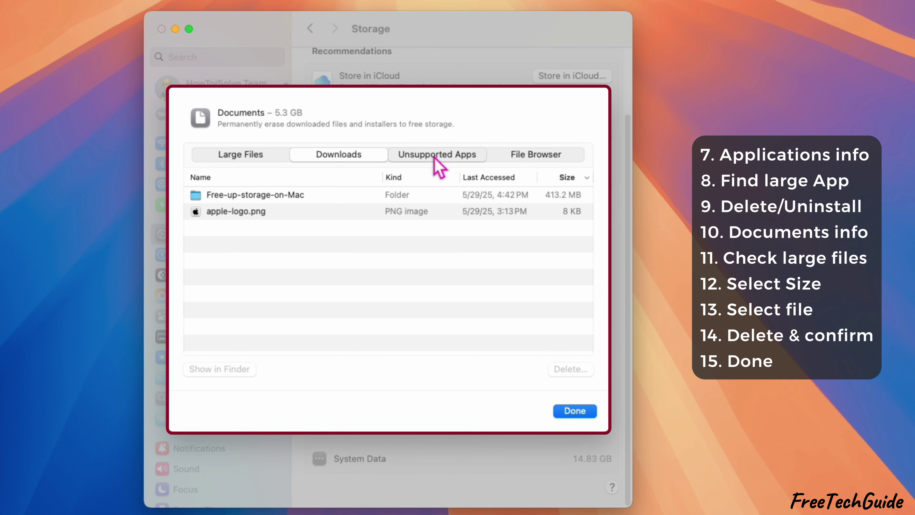
left_click(435, 157)
left_click(526, 161)
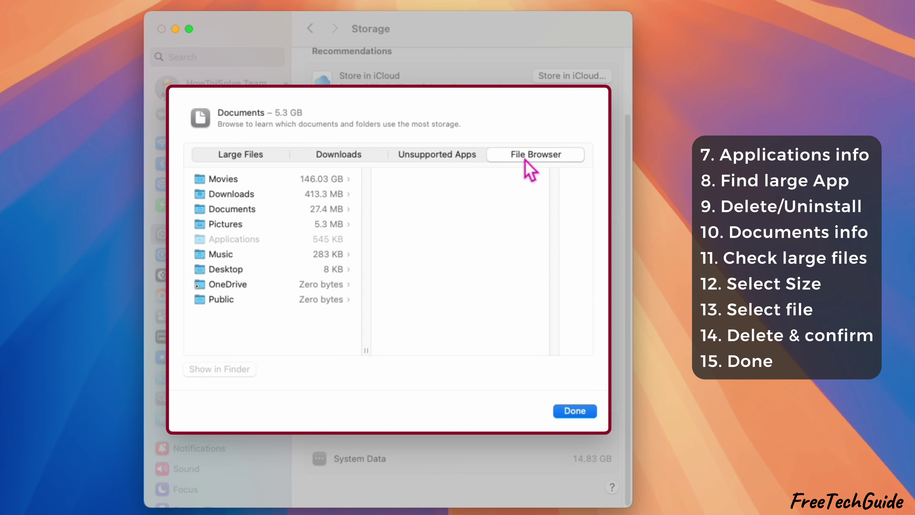
Sort the large documents by size, largest first, and permanently delete the sol1p2 movie, closing the details.
left_click(236, 158)
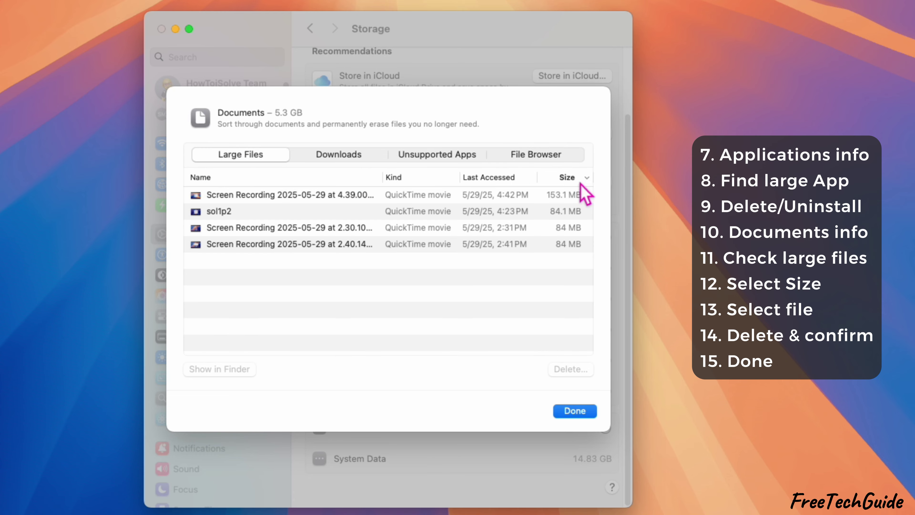
left_click(574, 181)
left_click(574, 181)
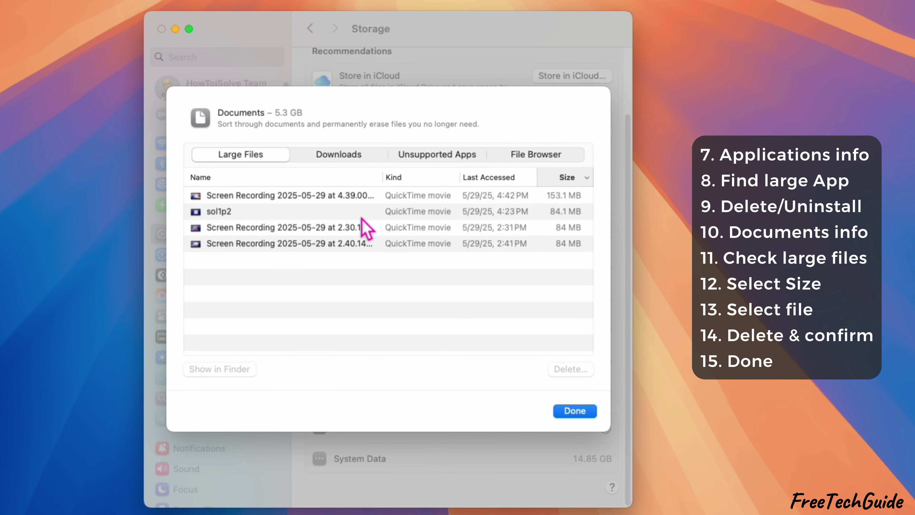
left_click(297, 211)
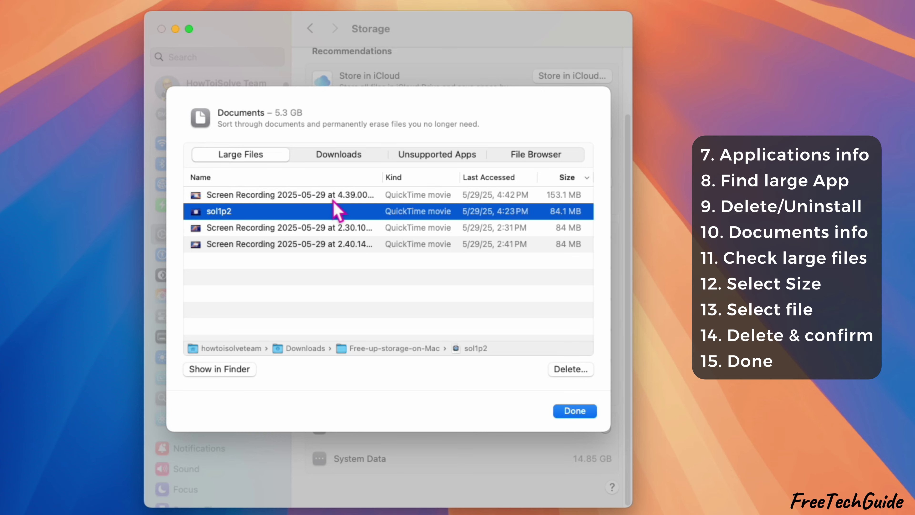
left_click(564, 369)
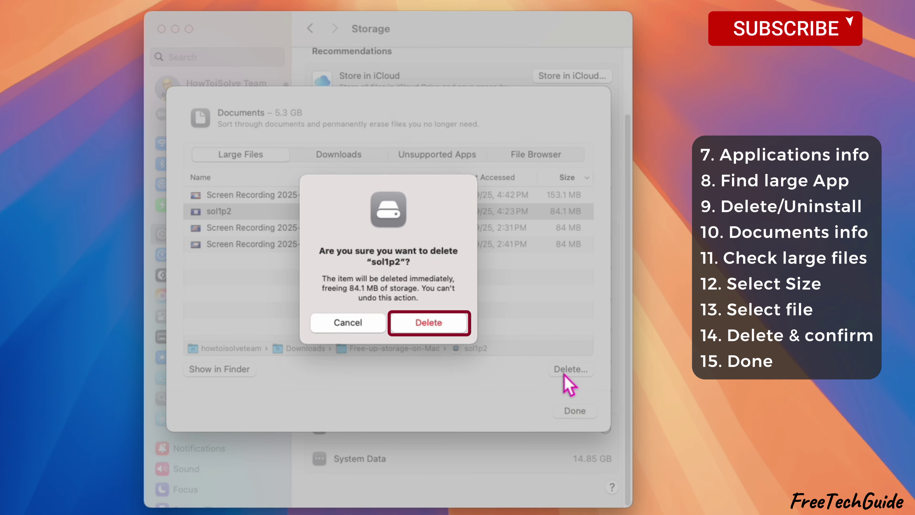
left_click(446, 332)
left_click(578, 411)
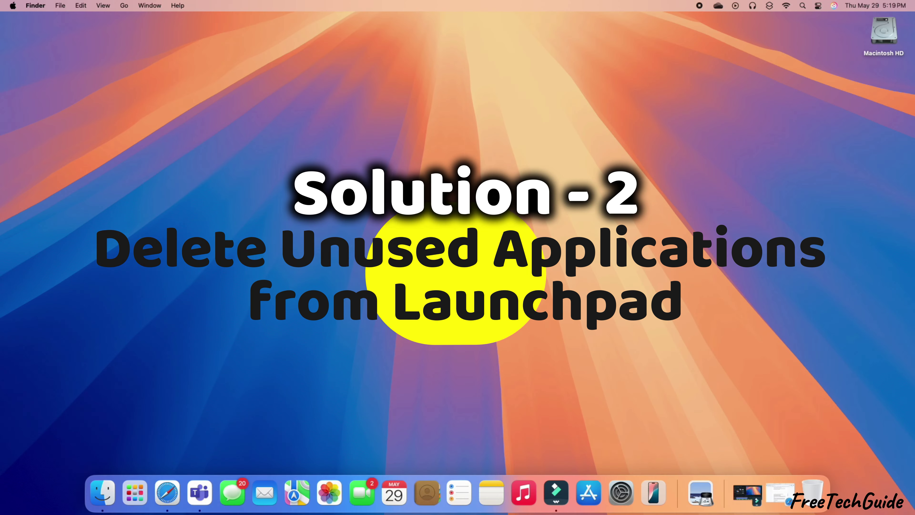
Move the Meeter app from Finder's Applications folder to the Trash, authorizing the removal with the account password.
left_click(102, 494)
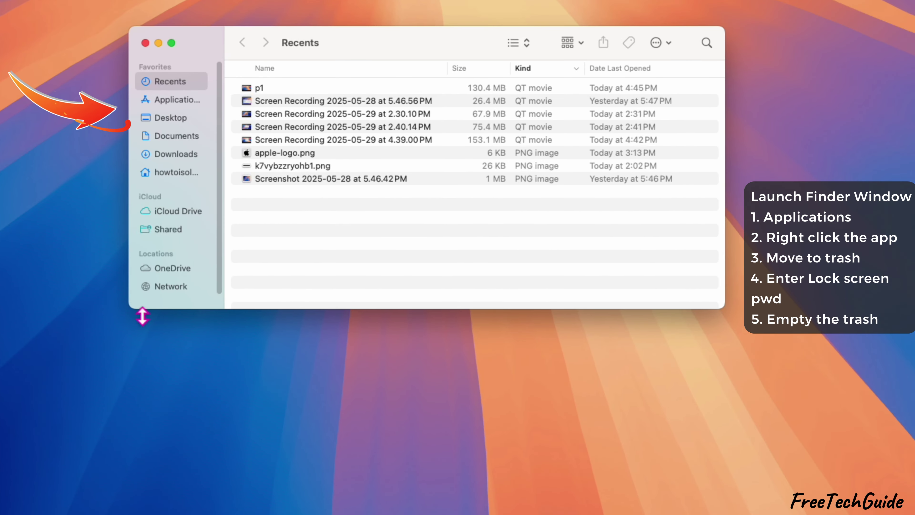
left_click(180, 103)
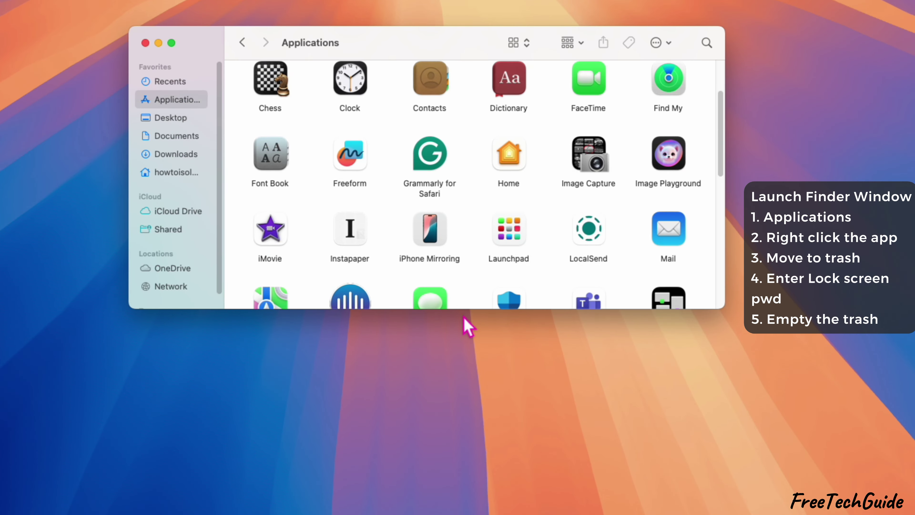
left_click_drag(463, 309, 470, 440)
left_click(358, 321)
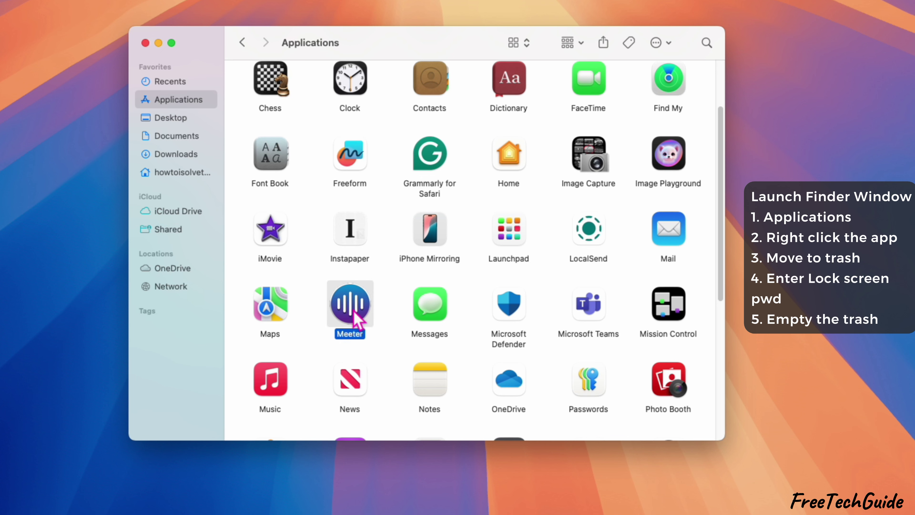
right_click(352, 289)
left_click(408, 335)
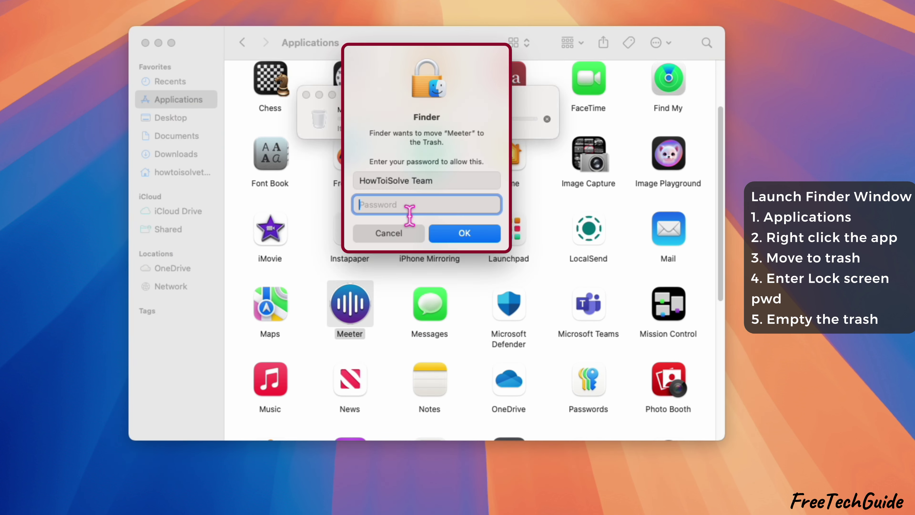
type("••••••••")
key("Return")
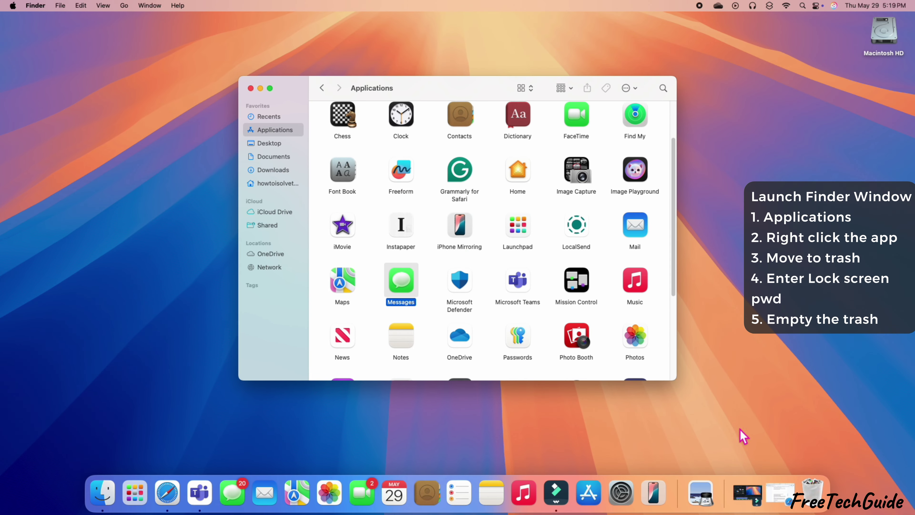
Empty the Trash containing the Meeter app and close the Finder windows.
left_click(815, 492)
left_click(649, 139)
left_click(488, 199)
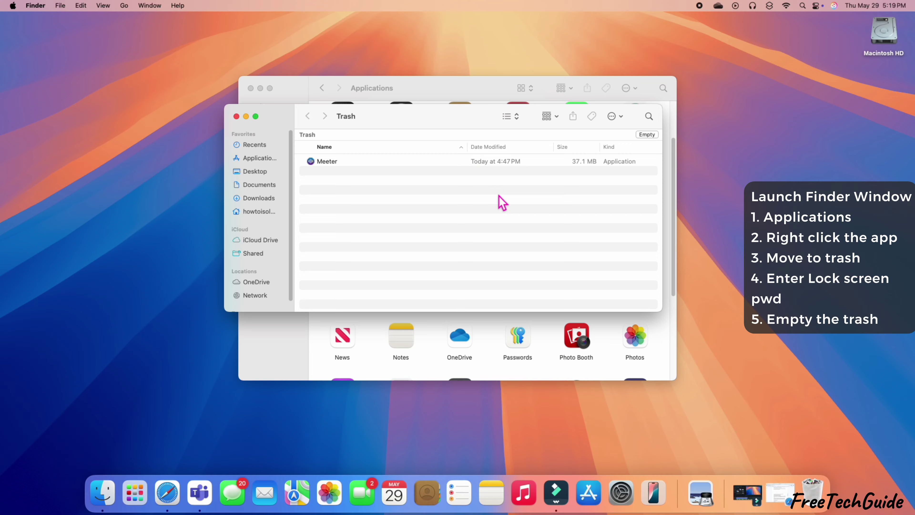
key("super+w")
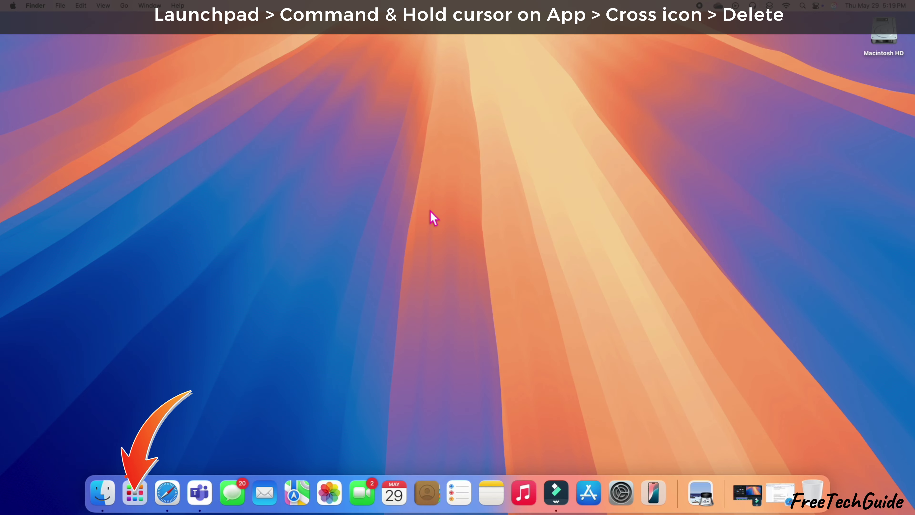
Delete the Audio Editor app from the second page of Launchpad.
left_click(139, 495)
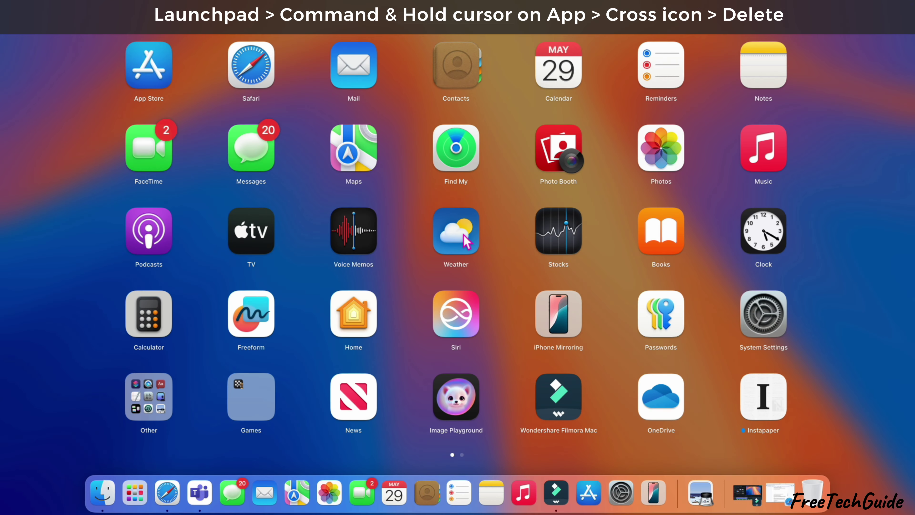
scroll(468, 242, "right", 3)
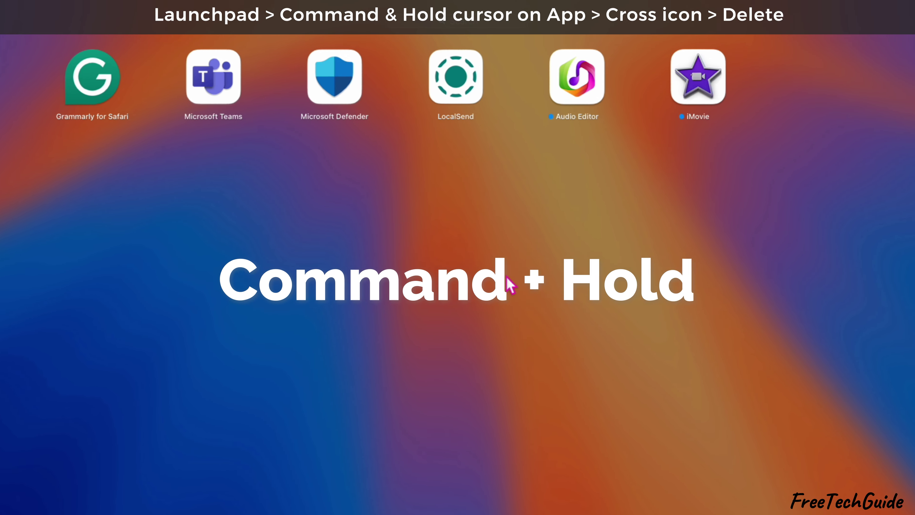
left_click(591, 95)
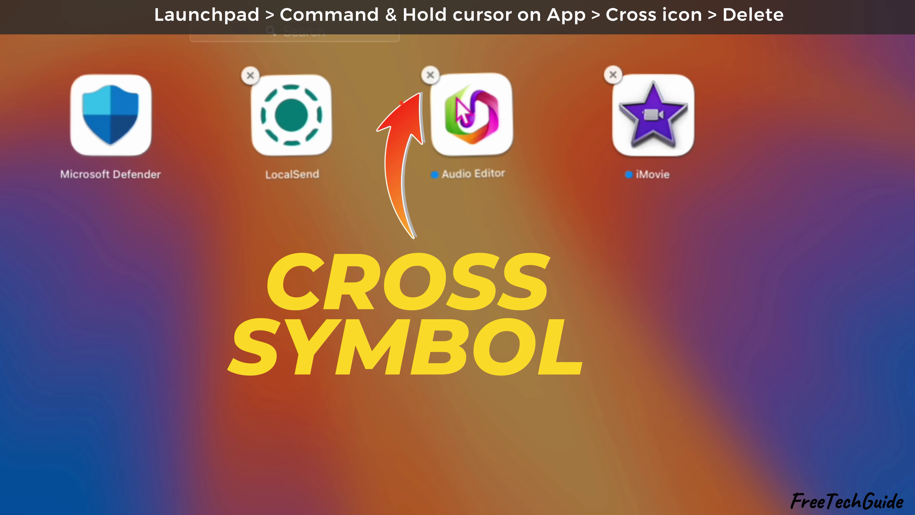
left_click(431, 75)
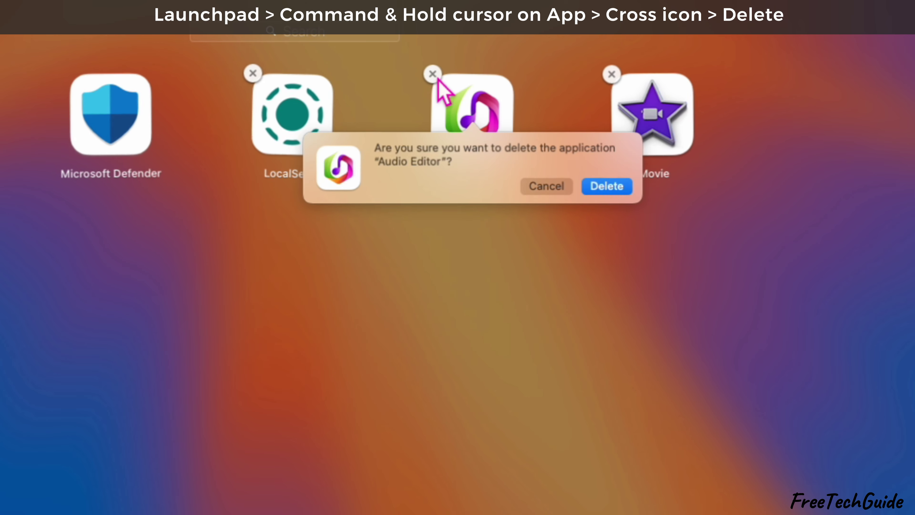
left_click(600, 187)
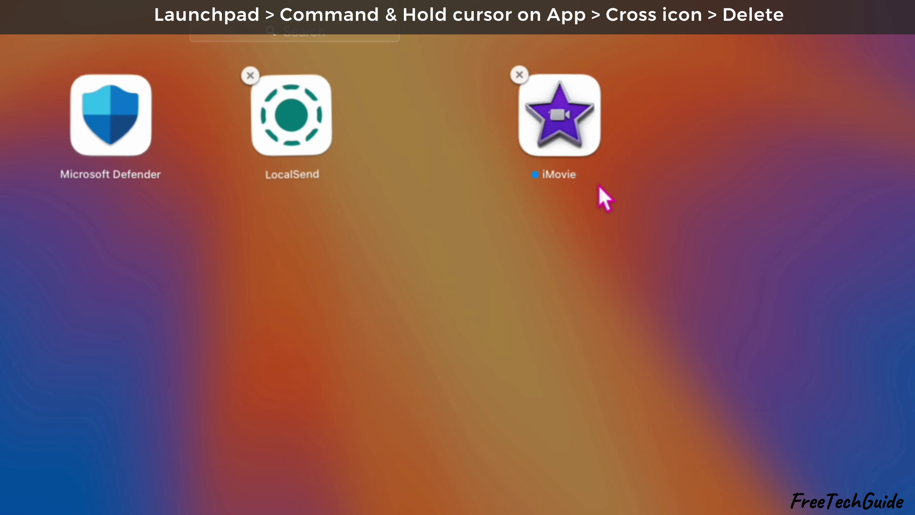
left_click(433, 74)
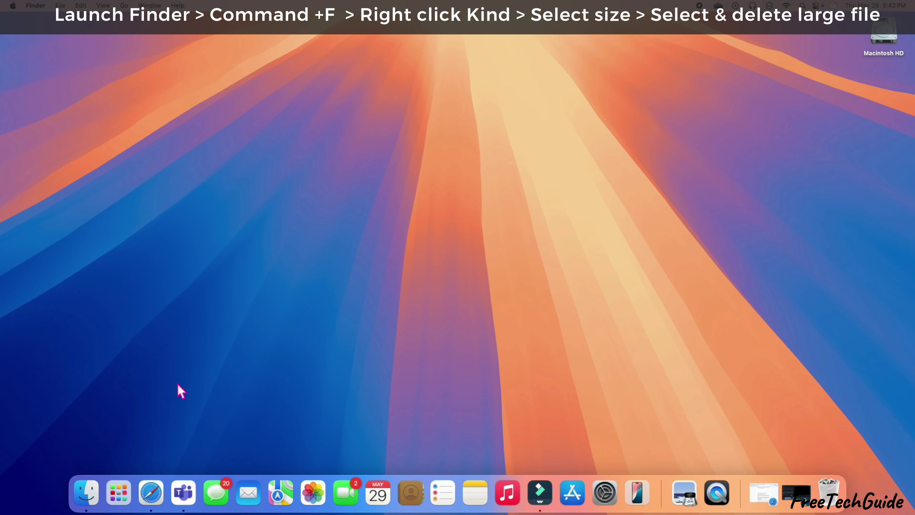
Open Finder's Recents, show the Size column in the file list, and sort the files by size, largest first.
left_click(86, 493)
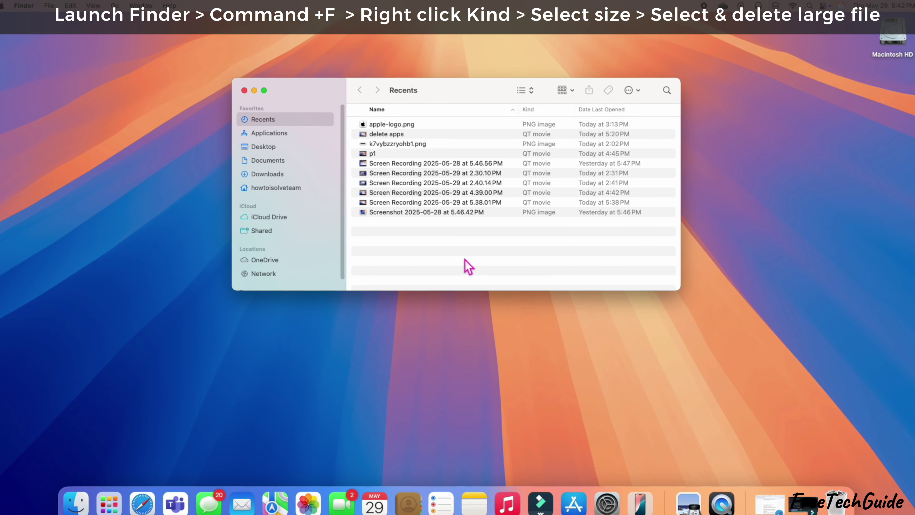
key("super+f")
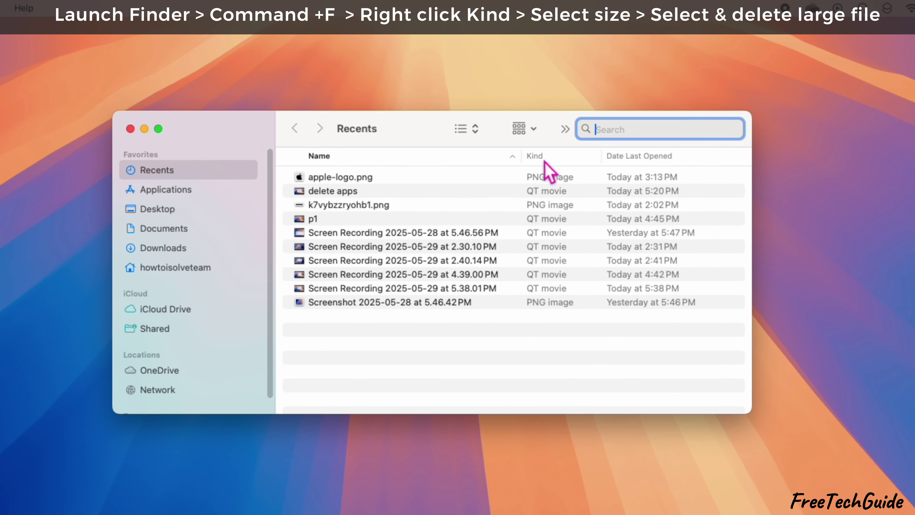
right_click(544, 162)
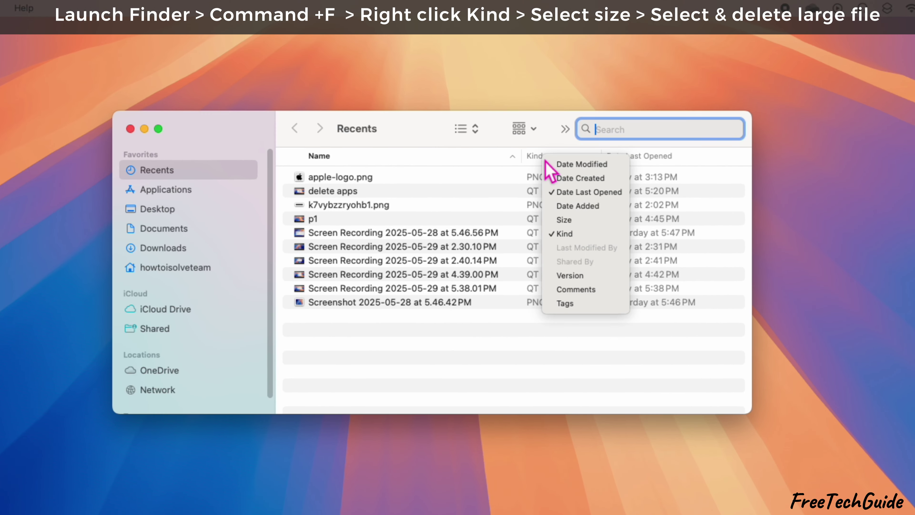
left_click(564, 220)
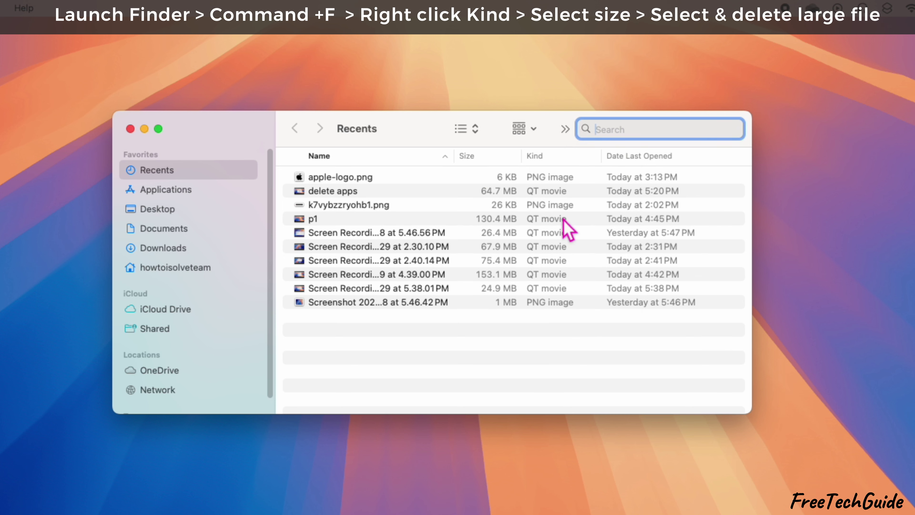
left_click(498, 161)
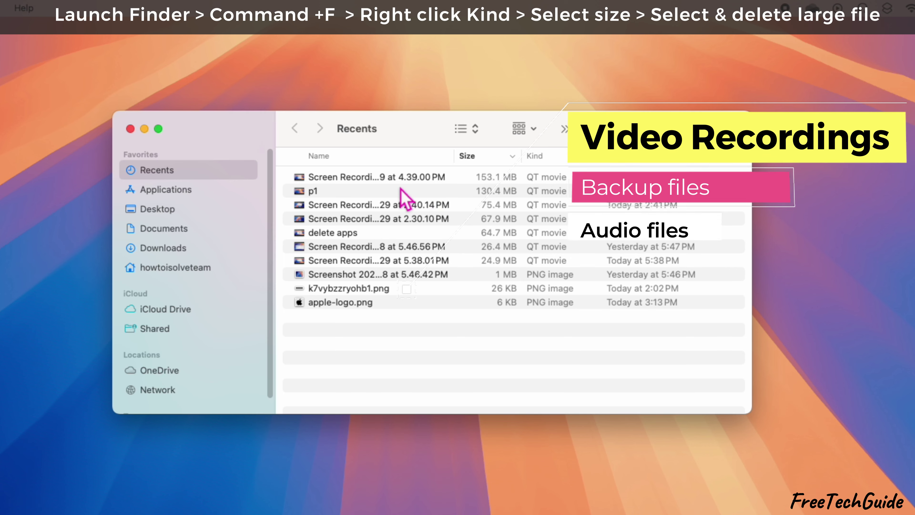
Move the largest recent file, Screen Recording 2025-05-29 at 4.39.00 PM, to the Trash.
left_click(412, 178)
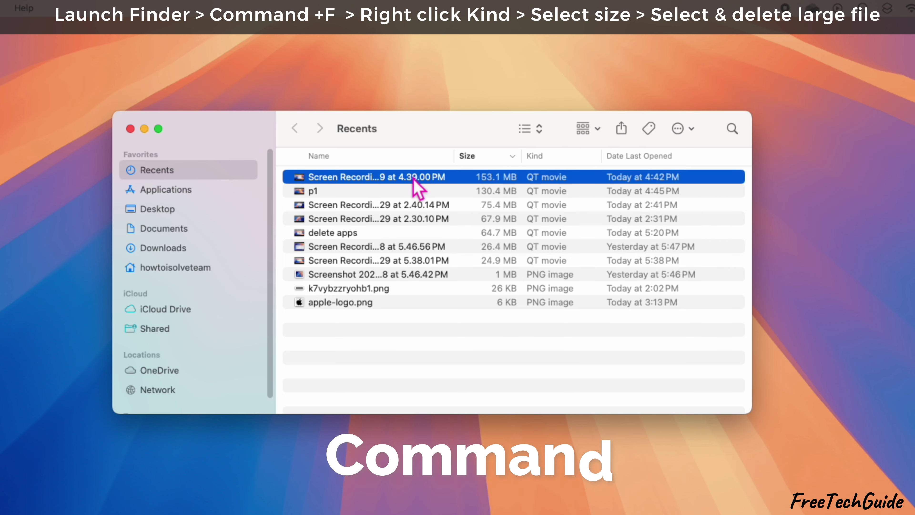
left_click(413, 177)
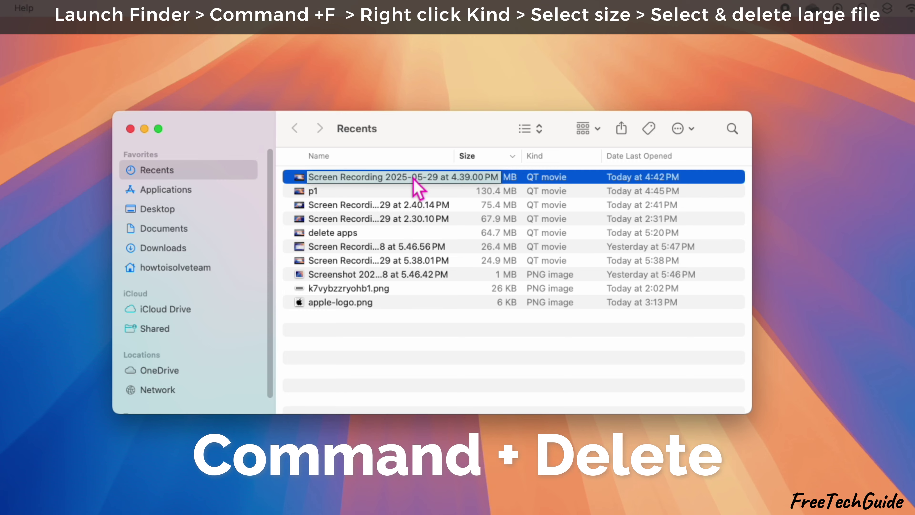
key("Return")
key("super+BackSpace")
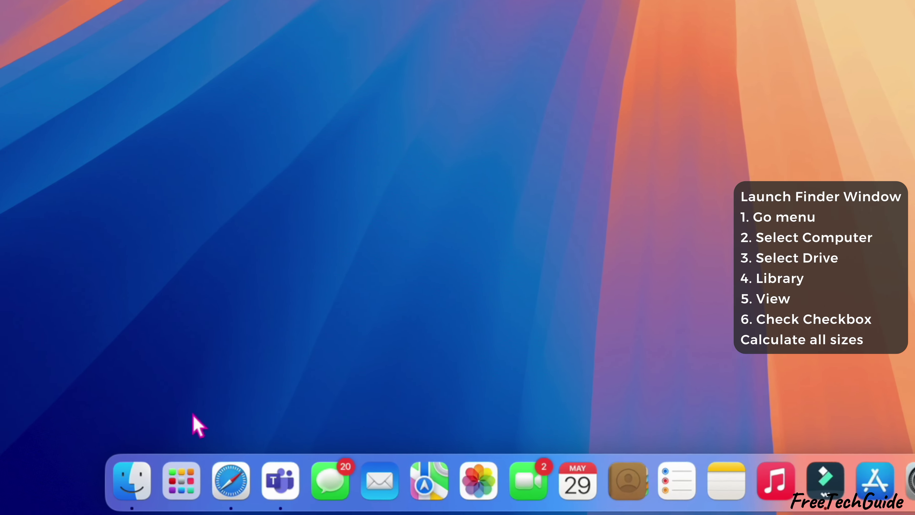
In a Finder window, go to the Computer location and open the Library folder on Macintosh HD.
left_click(132, 481)
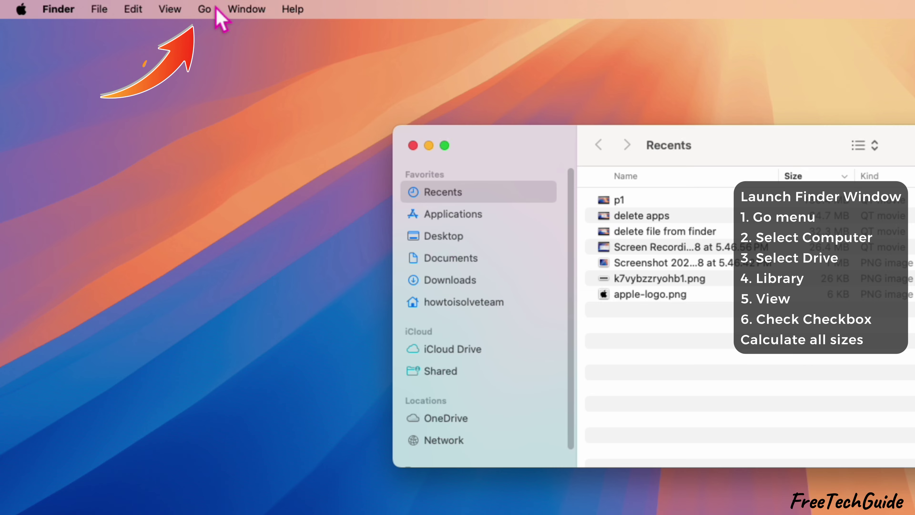
left_click(216, 8)
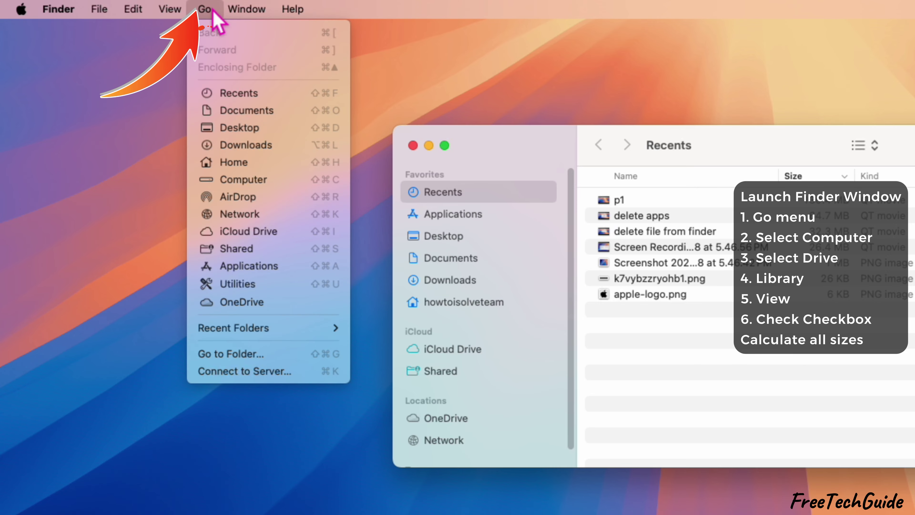
left_click(254, 184)
double_click(334, 145)
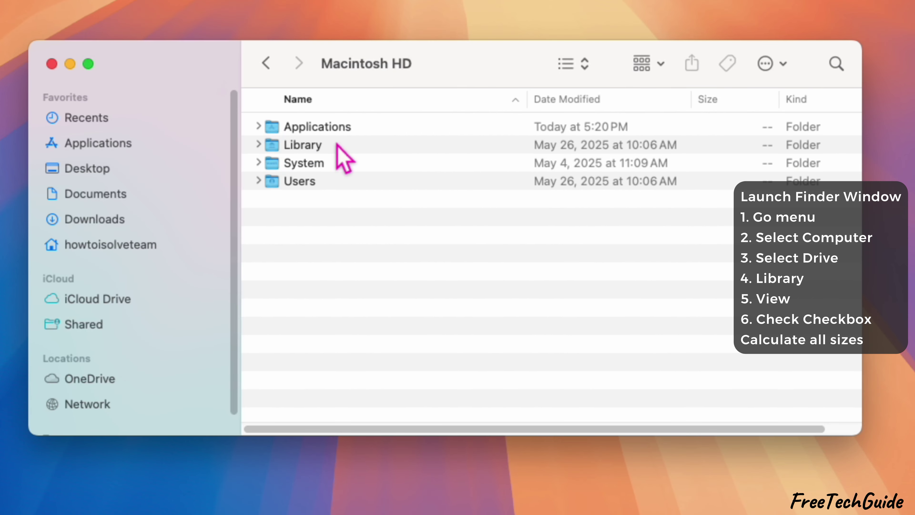
double_click(338, 144)
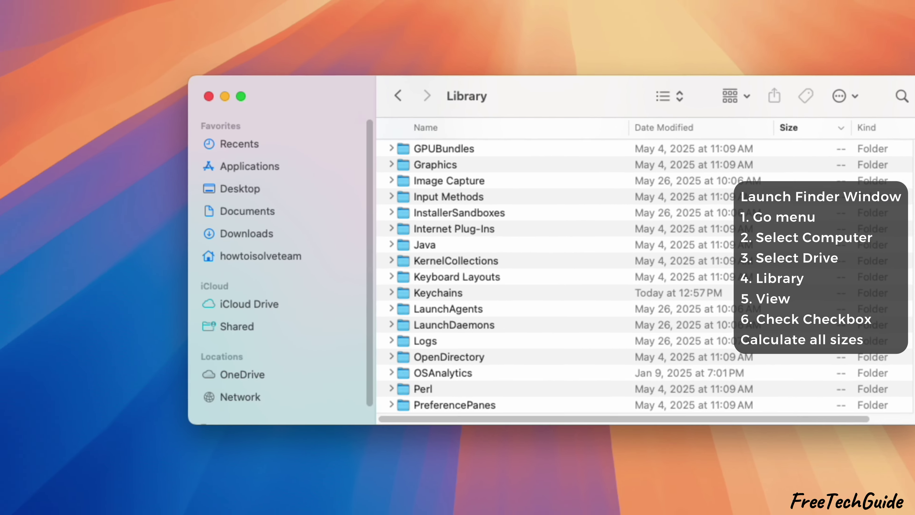
Turn on Calculate all sizes in the Library folder's view options and close the options window.
left_click(150, 8)
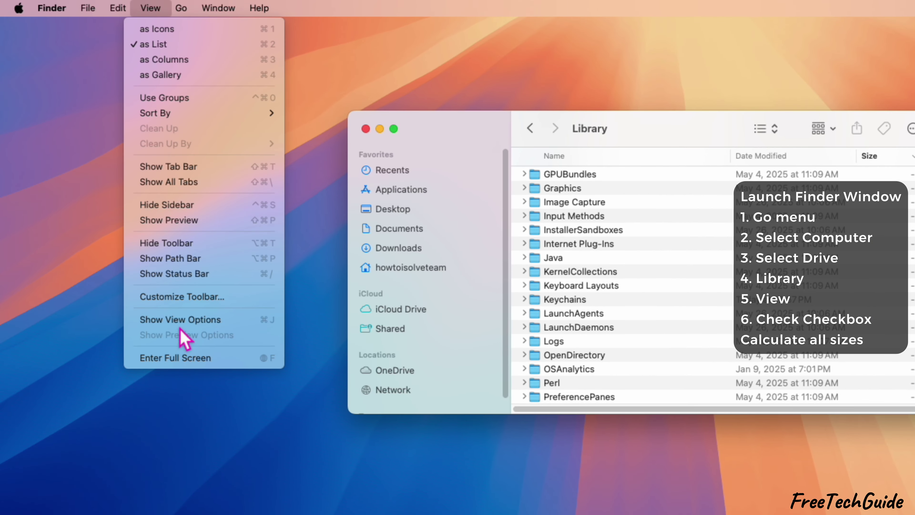
left_click(145, 320)
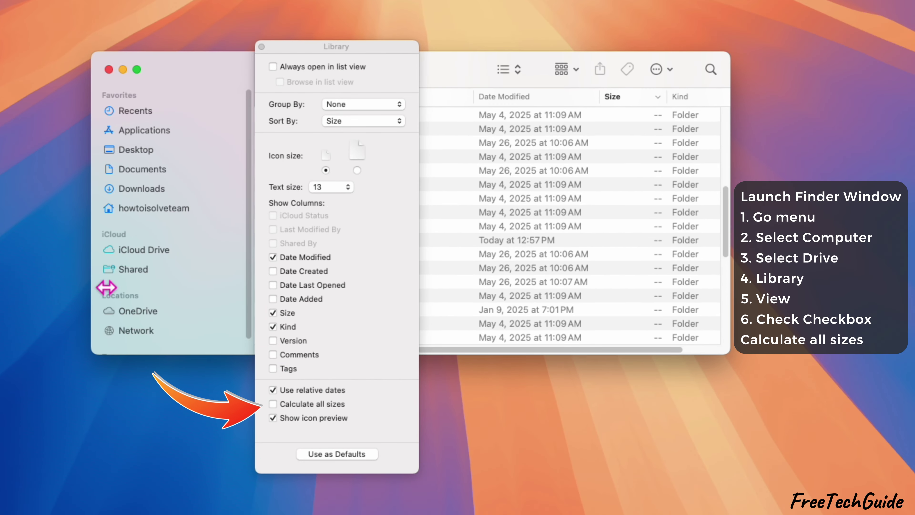
left_click(275, 407)
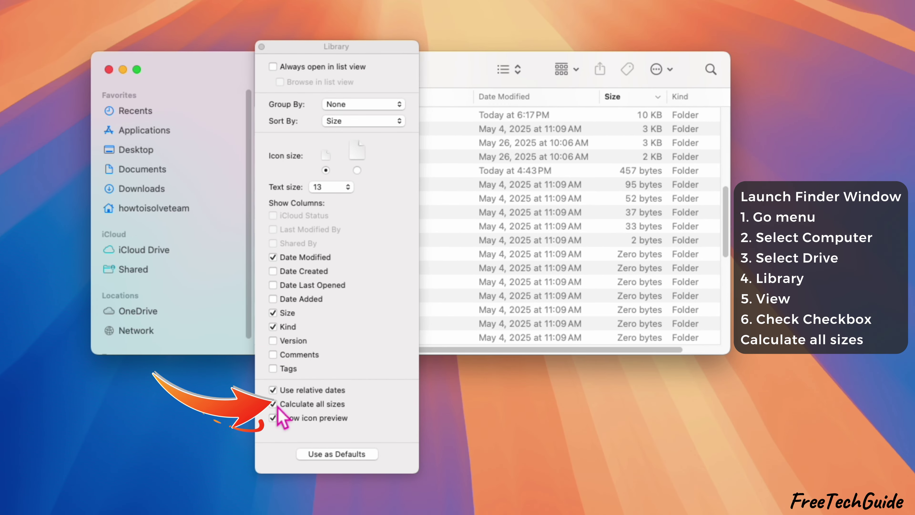
left_click(262, 46)
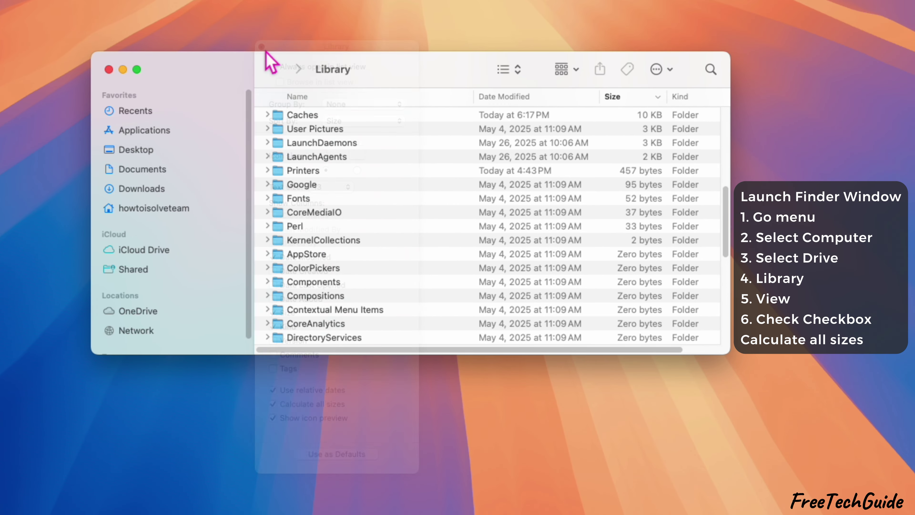
Move com.apple.colorsync.devices from the ColorSync folder in Caches to the Trash, authorizing with the account password, and leave the folder.
double_click(416, 116)
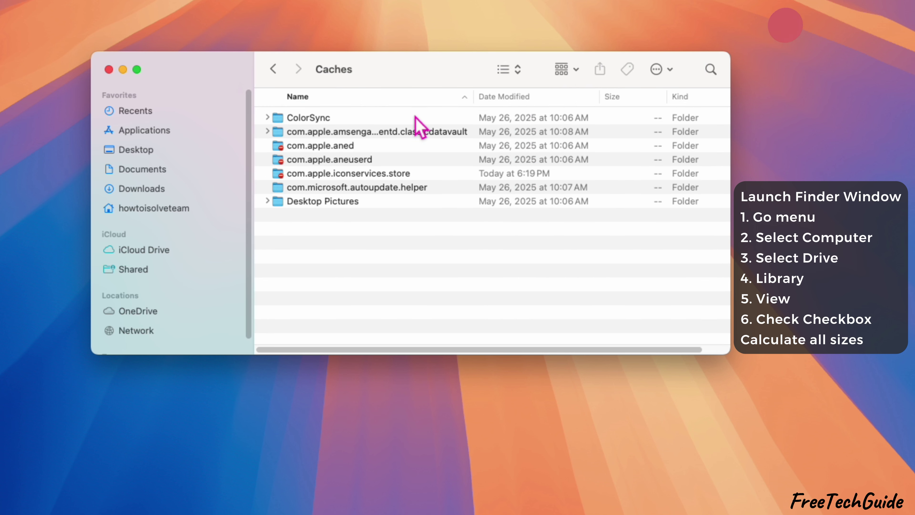
double_click(353, 118)
left_click(355, 119)
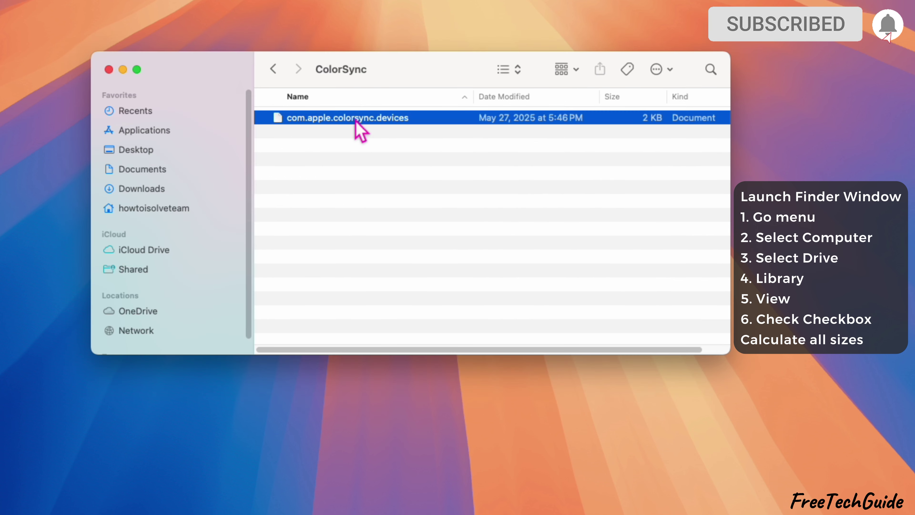
right_click(357, 121)
left_click(376, 174)
type("•••••••••")
key("Return")
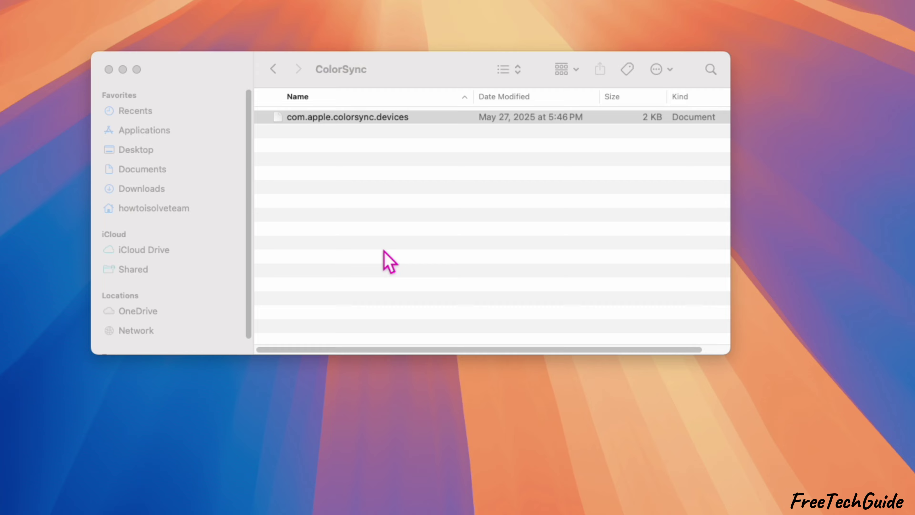
left_click(276, 77)
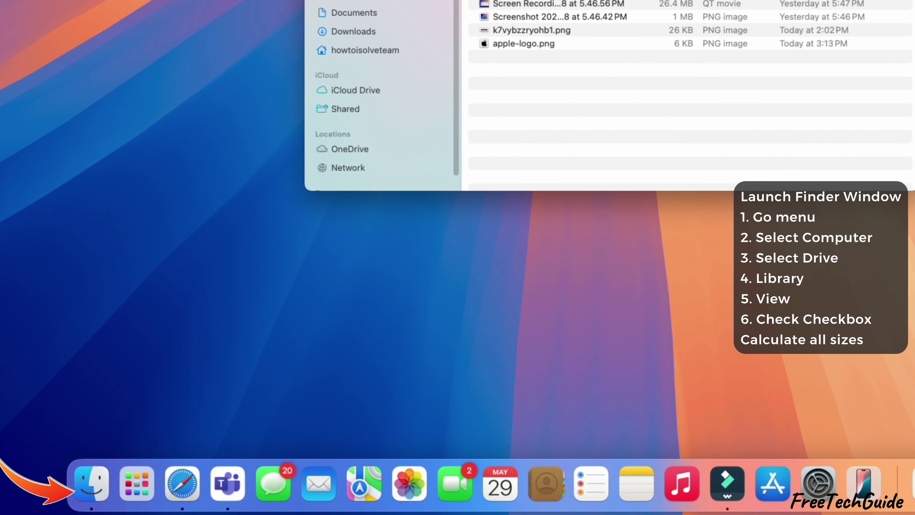
Go to the Computer location and open the home folder inside Users on Macintosh HD.
left_click(174, 8)
left_click(217, 153)
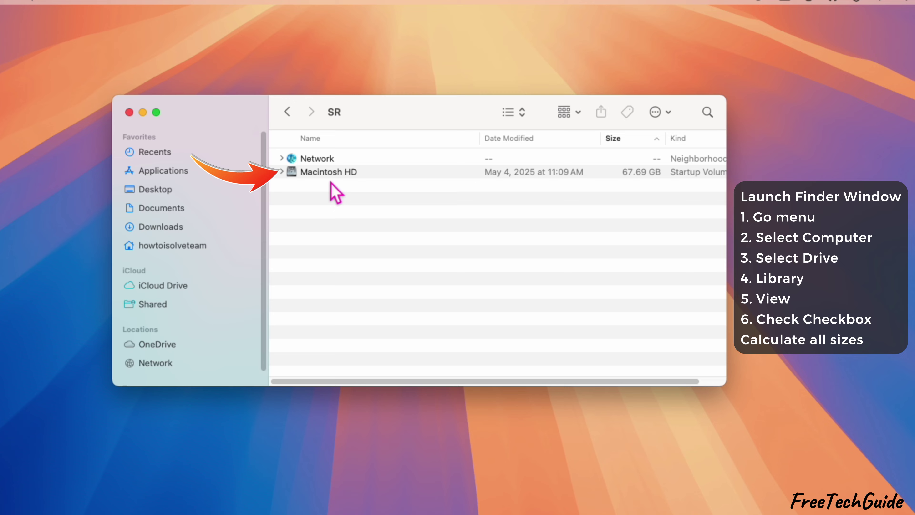
left_click(332, 173)
double_click(331, 173)
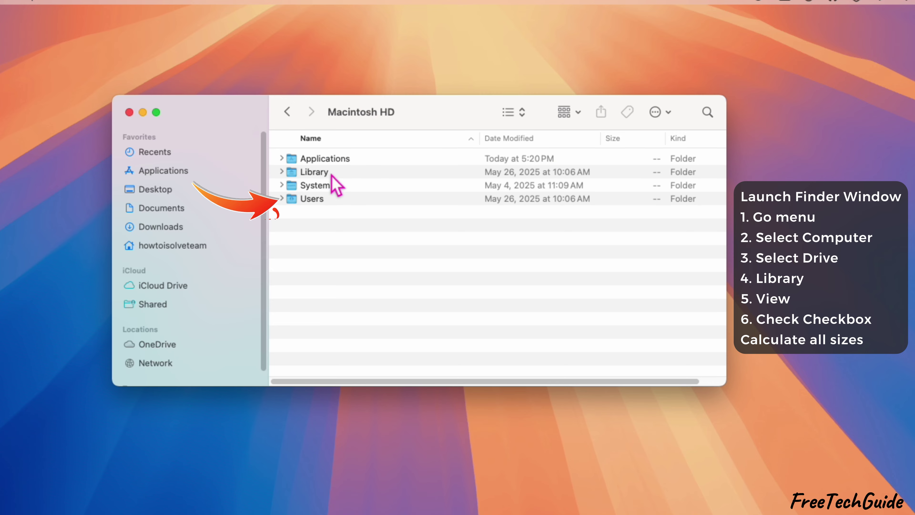
left_click(341, 202)
double_click(341, 202)
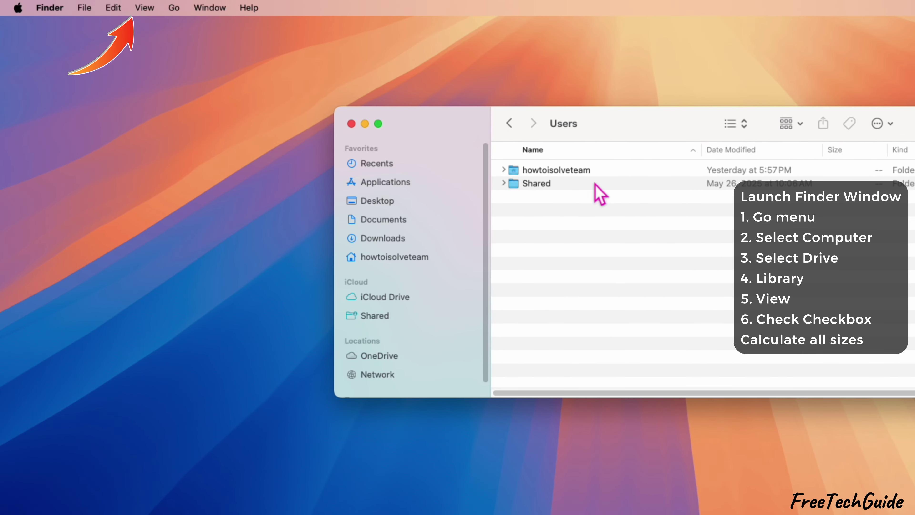
double_click(355, 156)
Turn on Calculate all sizes in the home folder's view options.
left_click(145, 8)
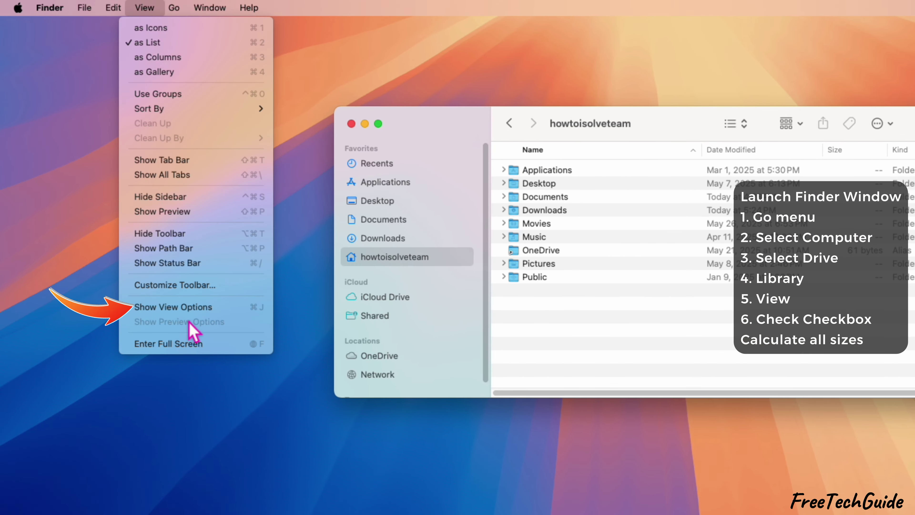
left_click(188, 311)
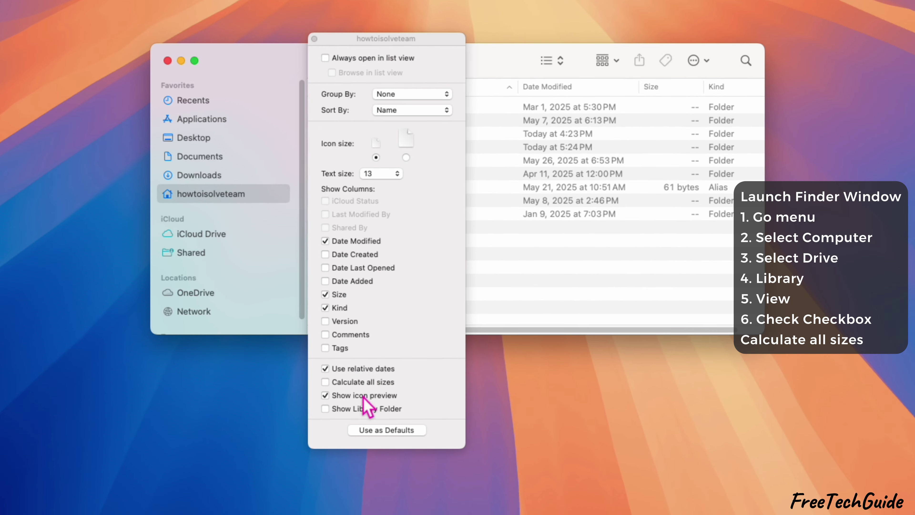
left_click(359, 389)
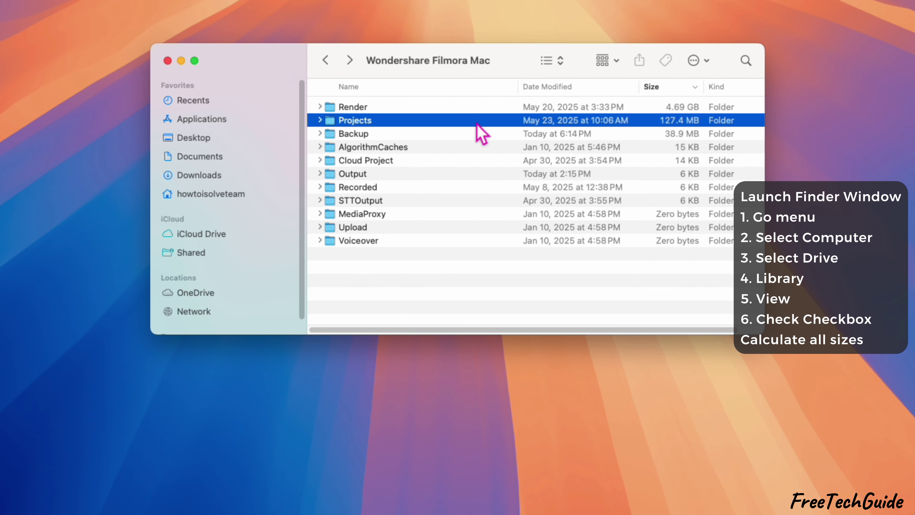
Move the Audio issues / No sound folder from Wondershare Filmora Mac's Projects folder to the Trash and close the Finder window.
double_click(481, 133)
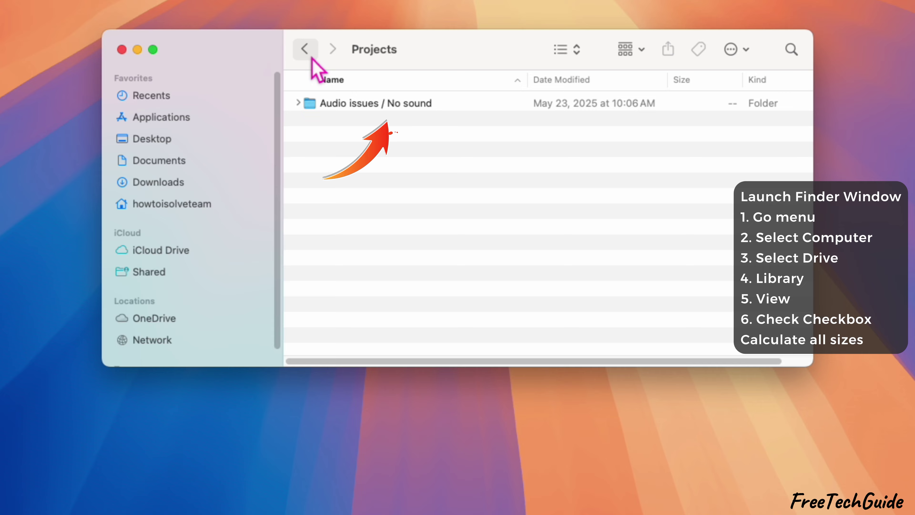
right_click(399, 104)
left_click(432, 133)
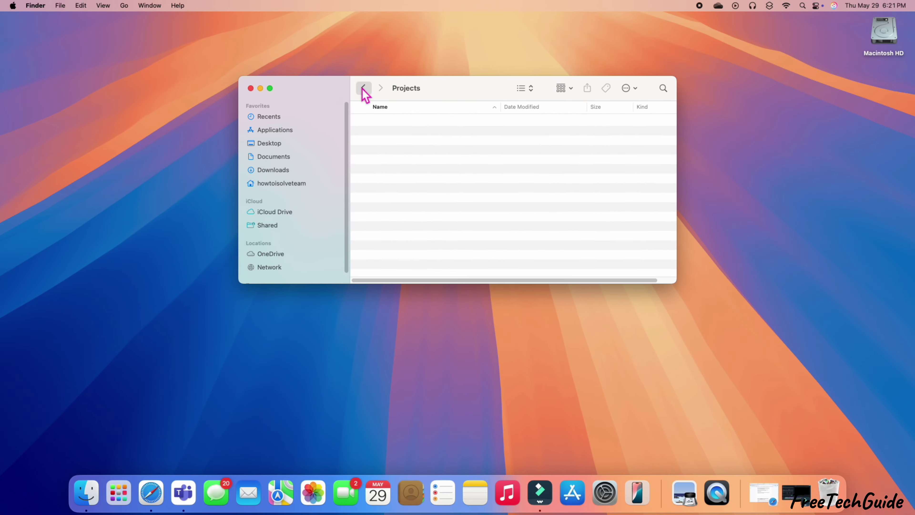
left_click(338, 71)
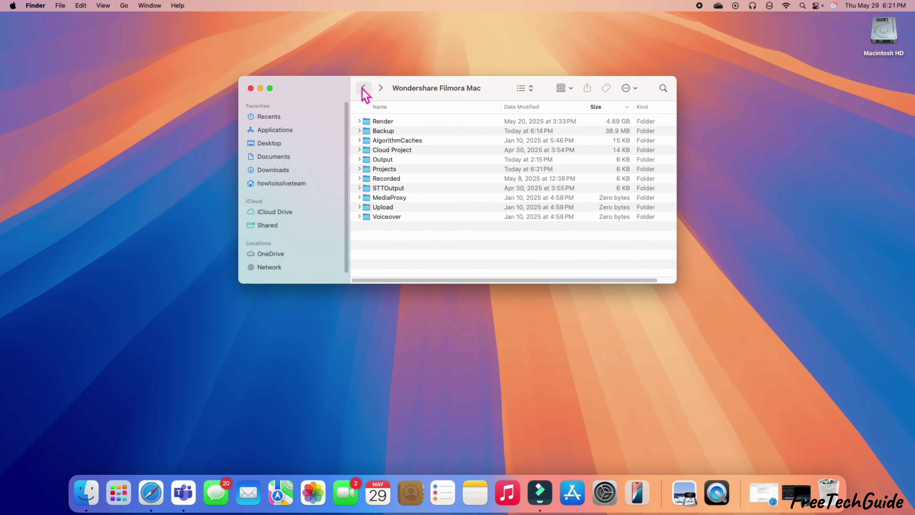
left_click(251, 89)
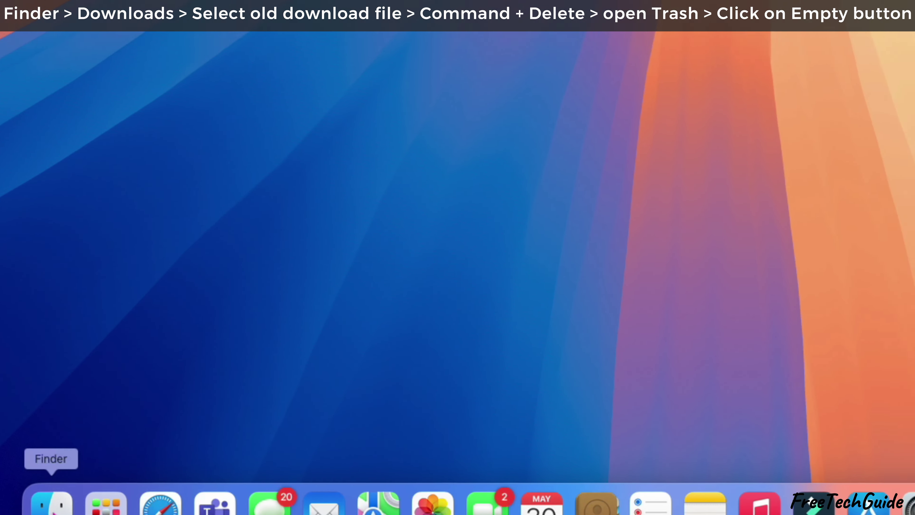
Move apple-logo.png from Finder's Downloads folder to the Trash.
left_click(91, 477)
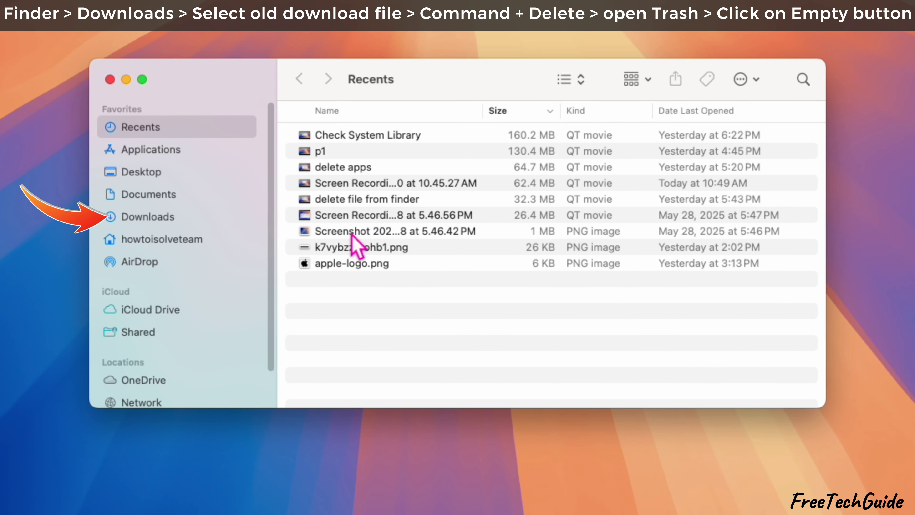
left_click(215, 217)
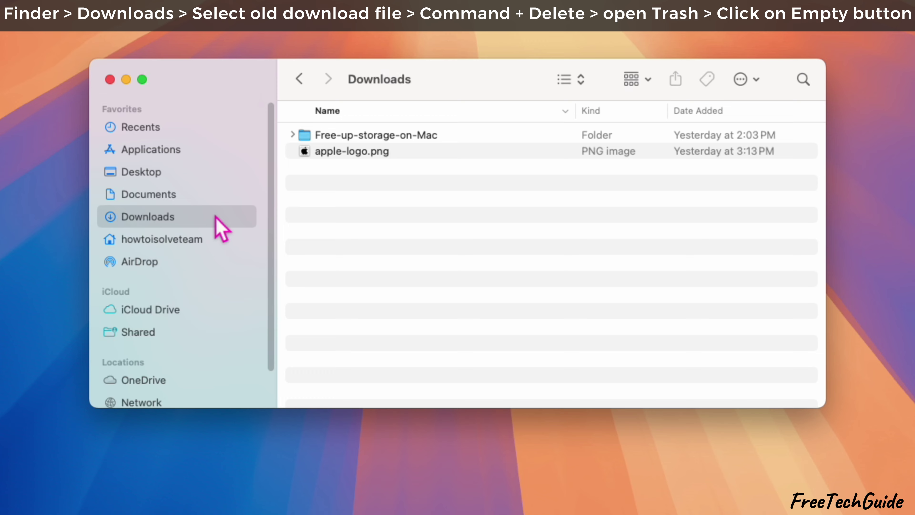
left_click(491, 155)
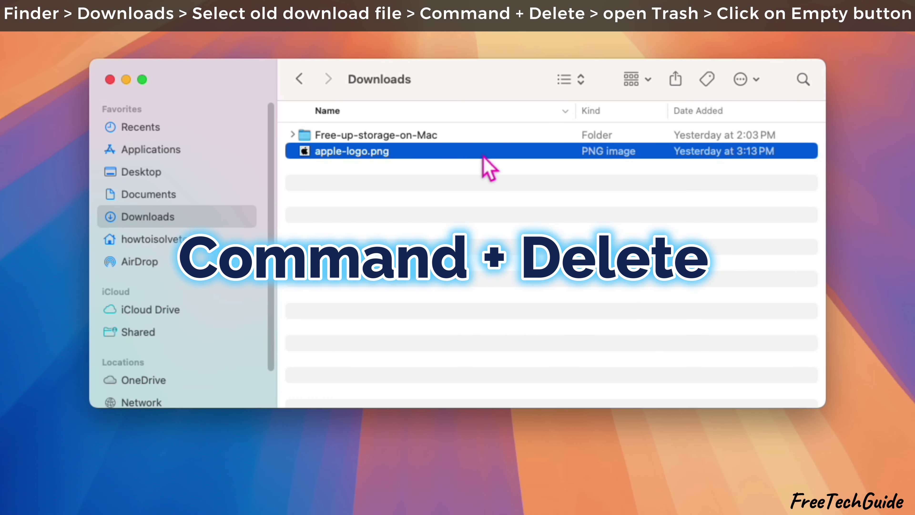
key("super+BackSpace")
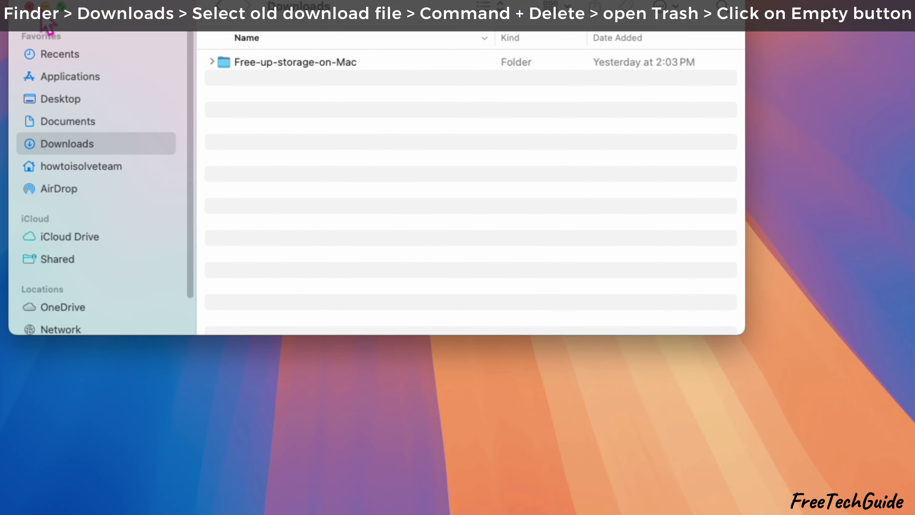
Open the Trash and empty it.
left_click(827, 475)
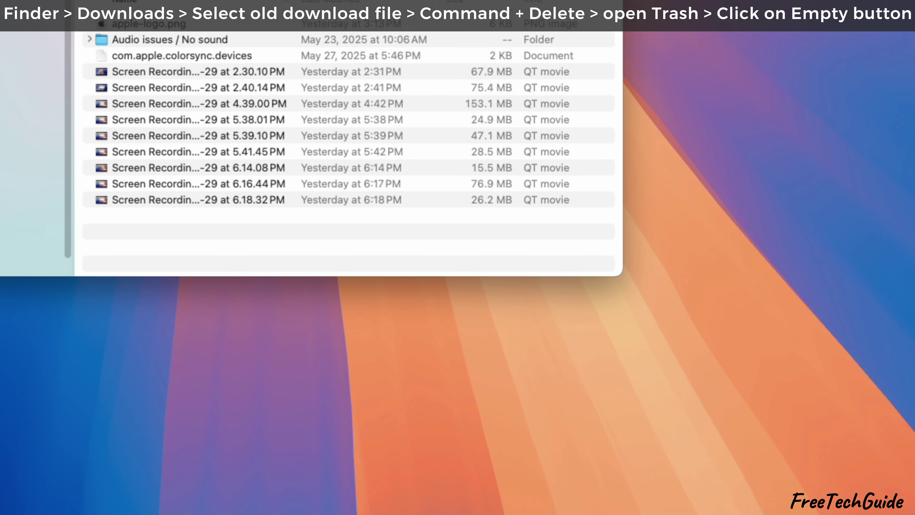
left_click(779, 120)
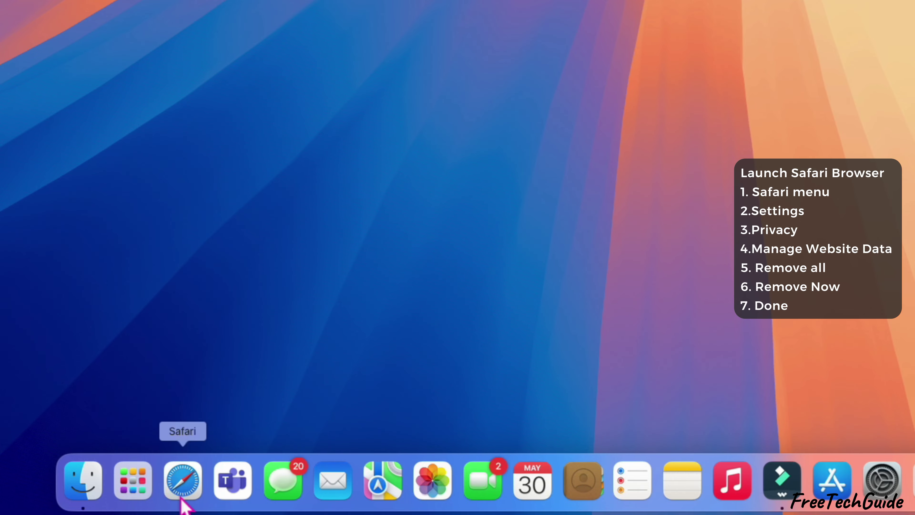
Switch to Safari, move its window aside and open the browser's settings.
left_click(183, 482)
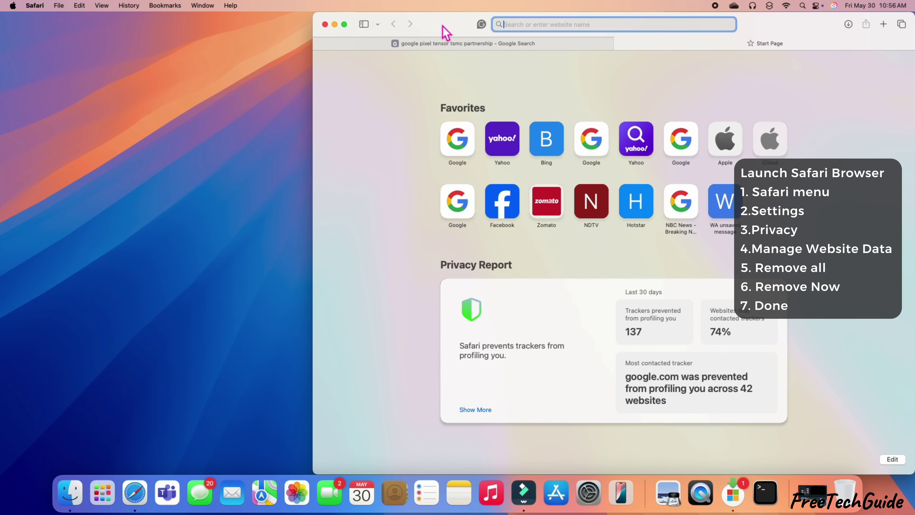
left_click_drag(446, 32, 367, 33)
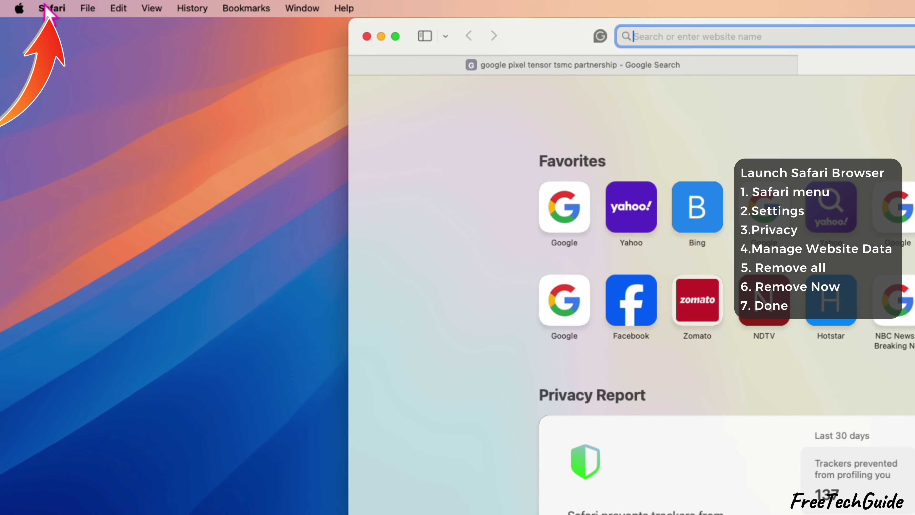
left_click(54, 8)
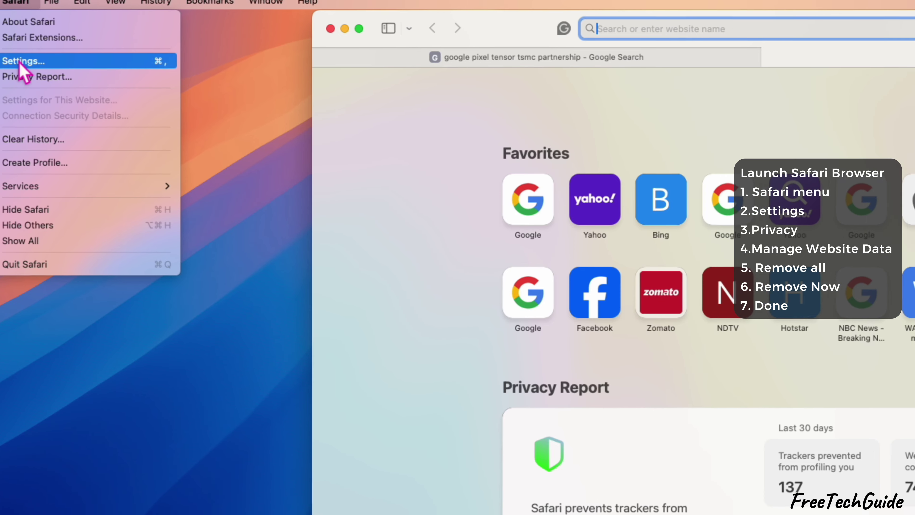
left_click(60, 69)
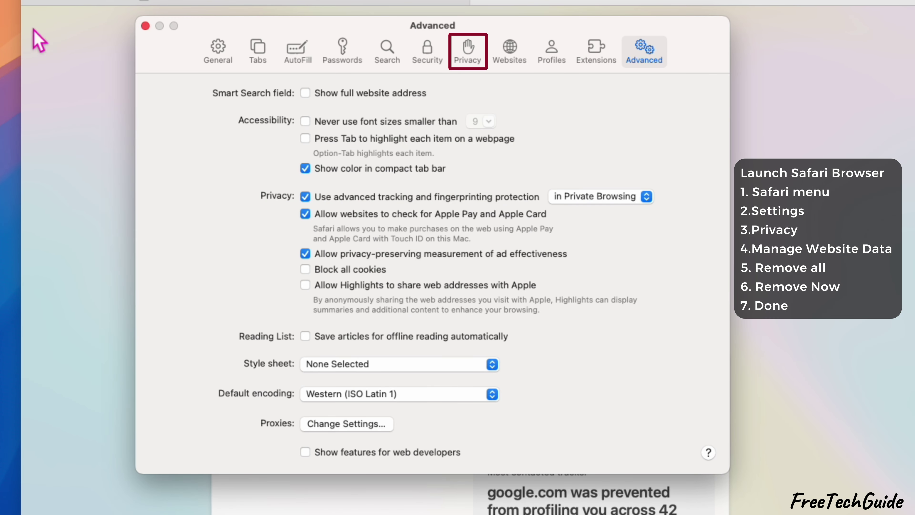
Remove all stored website data through Safari's privacy settings and close the website data list.
left_click(467, 61)
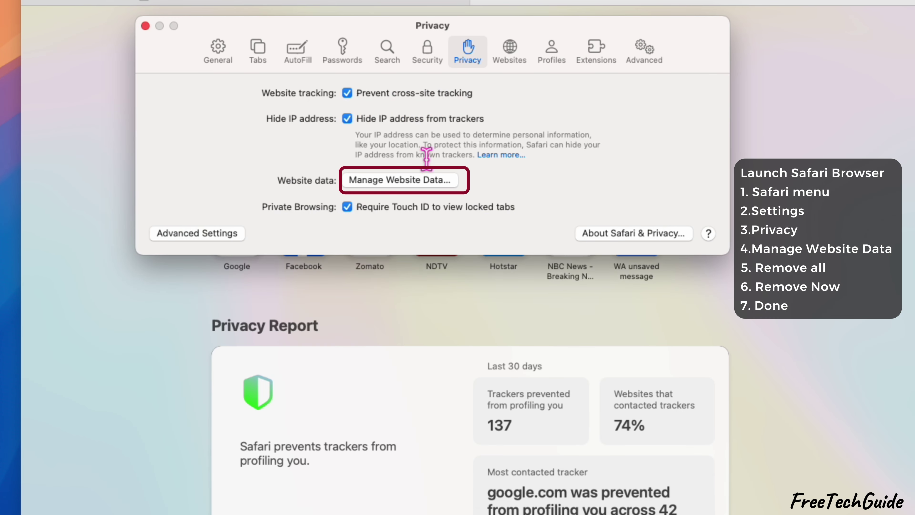
left_click(421, 180)
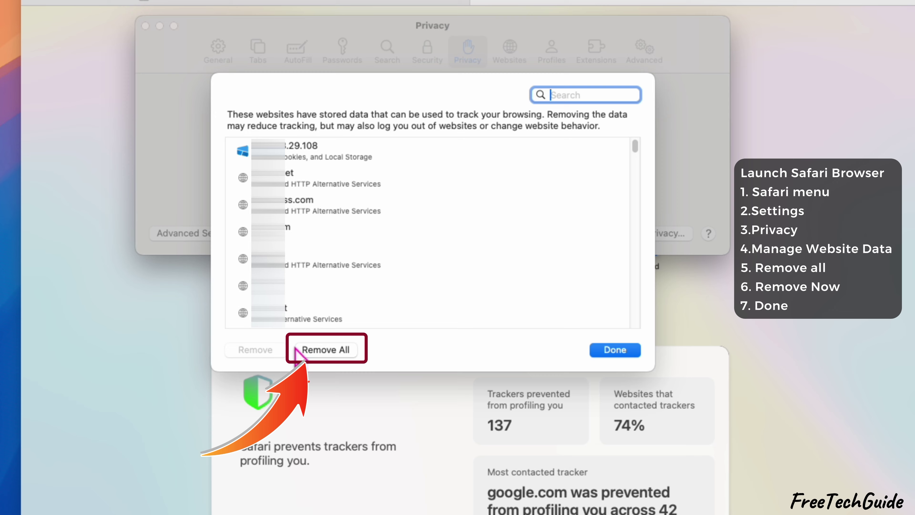
left_click(319, 351)
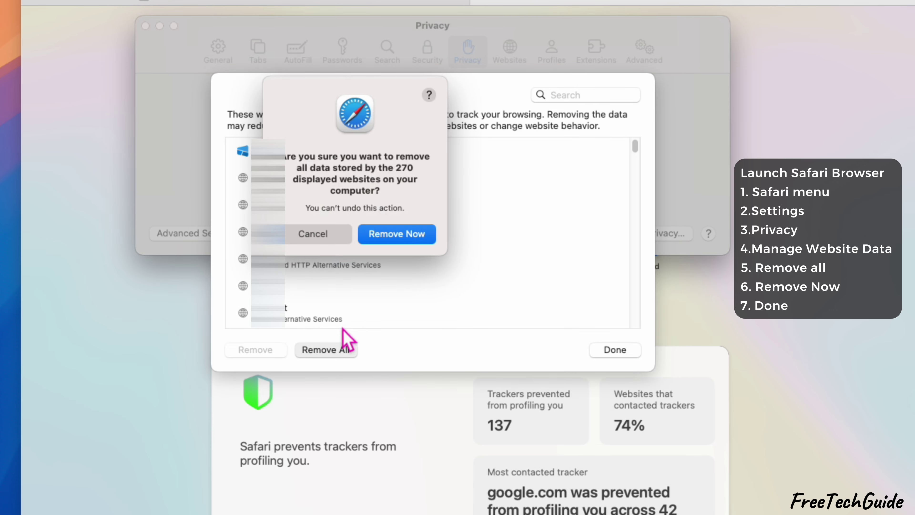
left_click(402, 247)
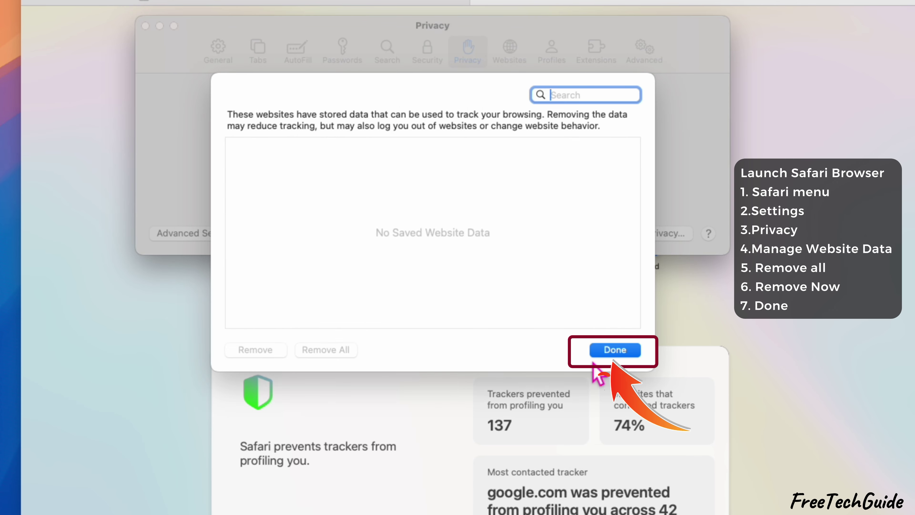
left_click(609, 351)
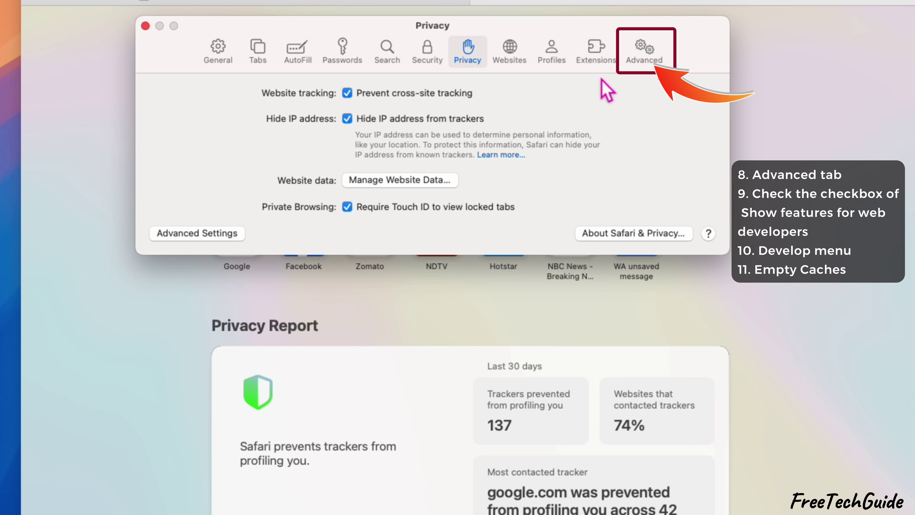
Turn on Show features for web developers in Safari's advanced settings and bring up the Develop commands.
left_click(645, 52)
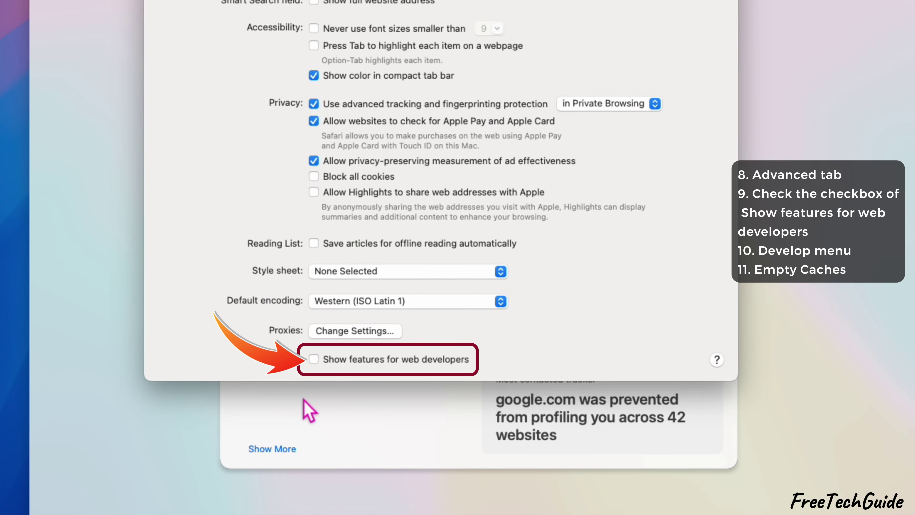
left_click(313, 359)
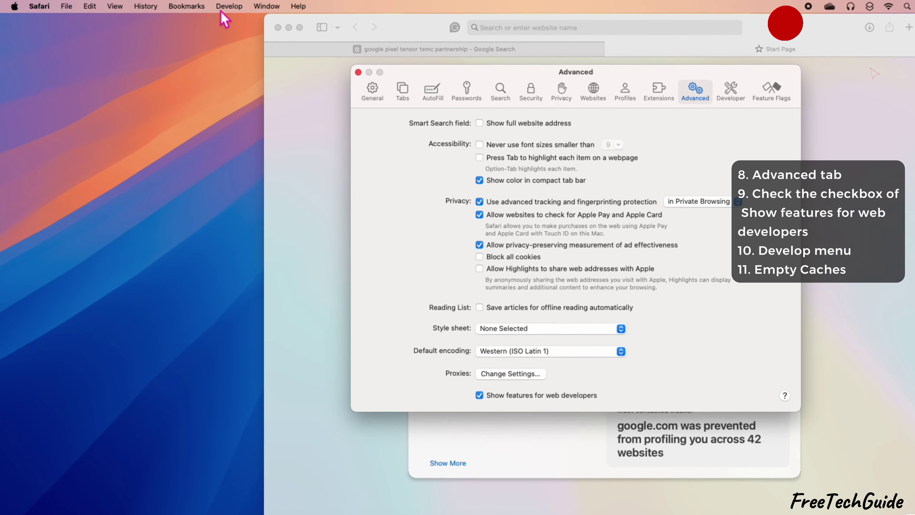
left_click(202, 6)
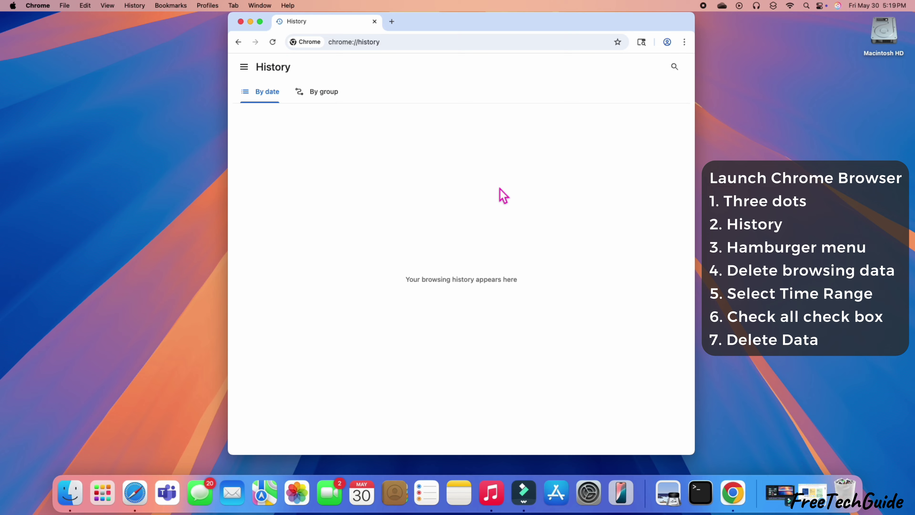
In Chrome, delete the last hour's browsing history, cookies and other site data, and cached images and files.
left_click(245, 71)
left_click(275, 140)
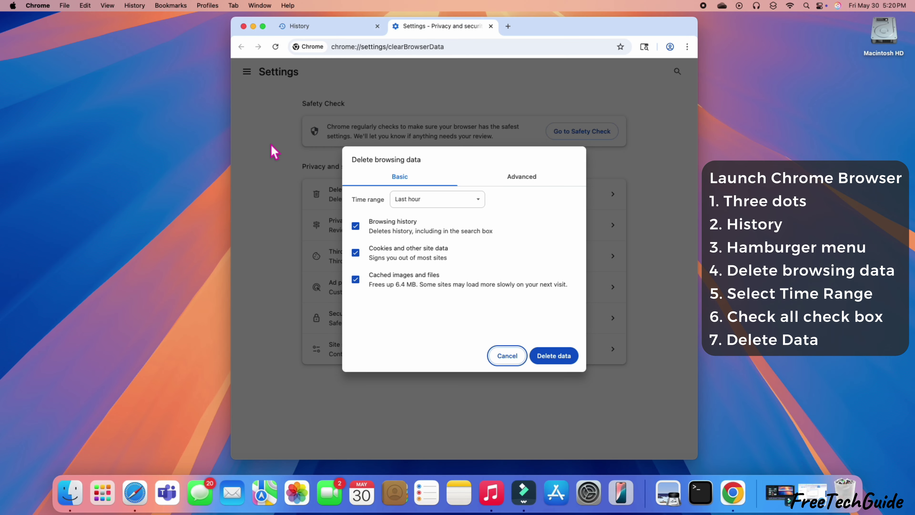
left_click(560, 357)
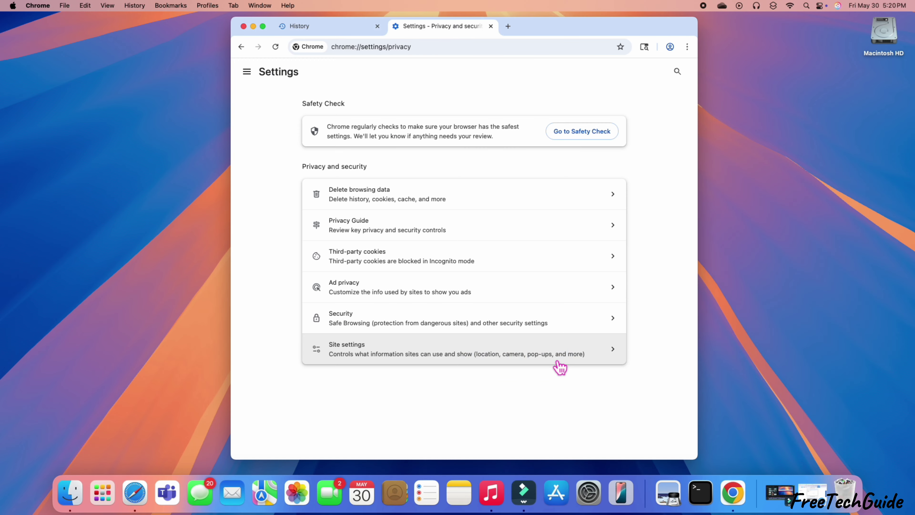